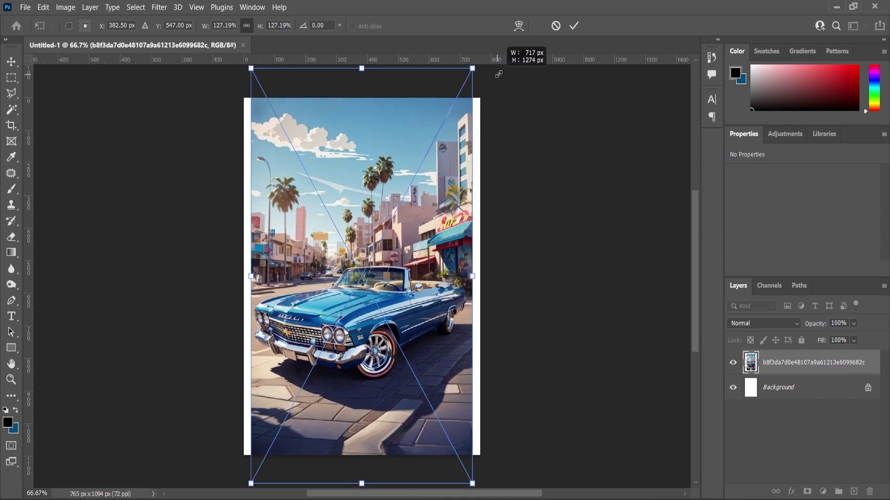
Scale the car image up to 140.25% and move it down so the car sits near the poster's bottom edge.
{"action": "left_click", "coordinate": [13, 63]}
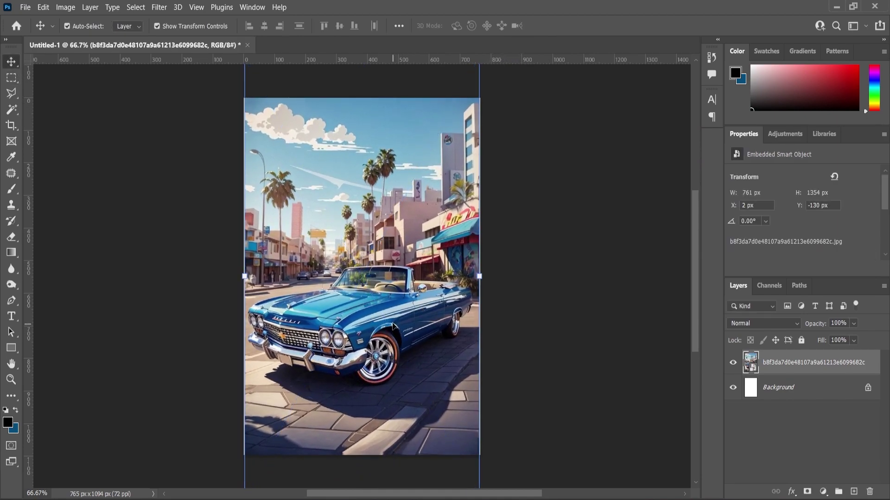
{"action": "left_click_drag", "start_coordinate": [384, 347], "coordinate": [384, 404]}
{"action": "key", "text": "ctrl+t"}
{"action": "left_click_drag", "start_coordinate": [484, 139], "coordinate": [490, 133]}
{"action": "left_click_drag", "start_coordinate": [419, 353], "coordinate": [420, 325]}
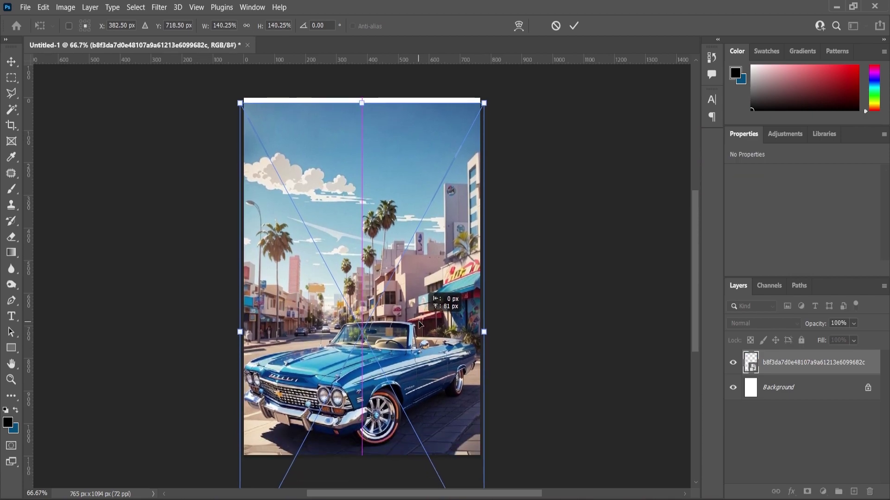
{"action": "left_click", "coordinate": [11, 379]}
Apply a Levels adjustment to the car image with midtones 0.84 and white input 242.
{"action": "left_click", "coordinate": [65, 7]}
{"action": "mouse_move", "coordinate": [88, 36]}
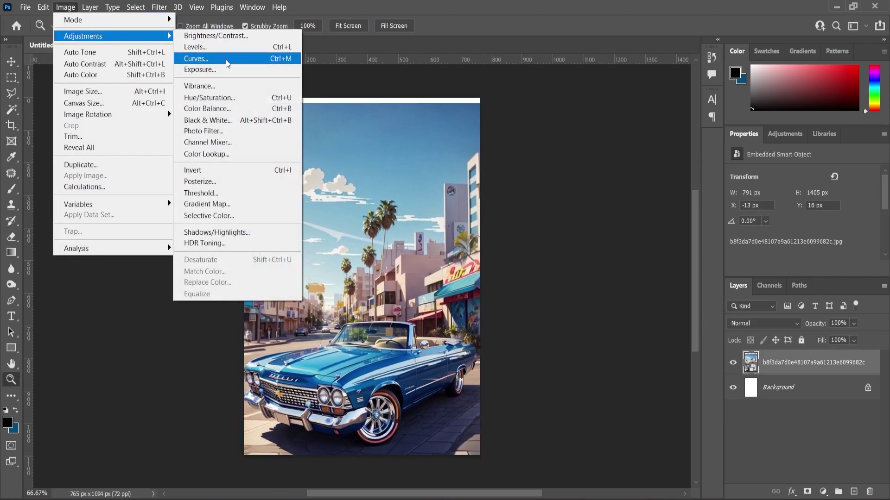
{"action": "left_click", "coordinate": [221, 47]}
{"action": "left_click_drag", "start_coordinate": [558, 250], "coordinate": [565, 250]}
{"action": "left_click_drag", "start_coordinate": [631, 250], "coordinate": [625, 251]}
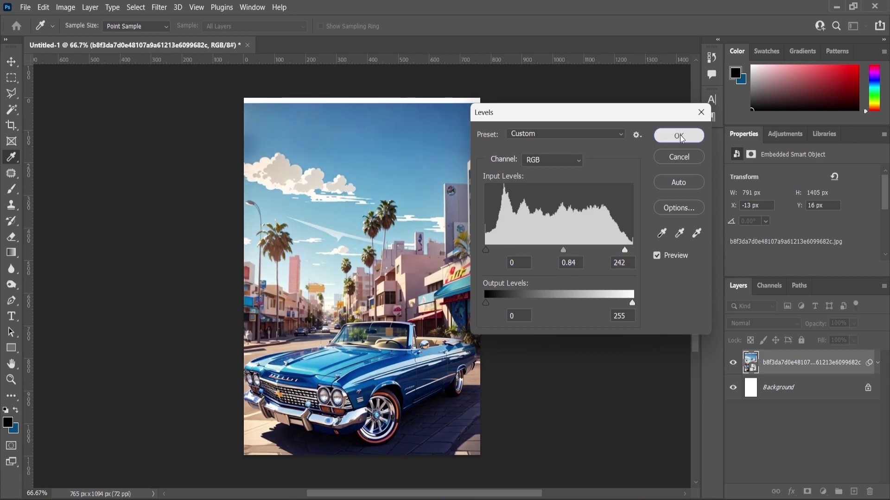
{"action": "left_click", "coordinate": [679, 136]}
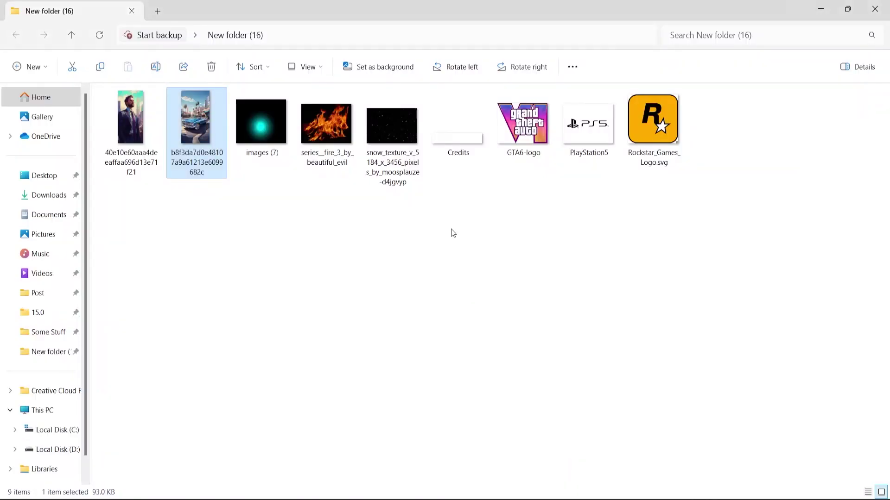
Place the image of the bearded man in the suit, enlarge it to cover the canvas and shift it down.
{"action": "left_click_drag", "start_coordinate": [135, 133], "coordinate": [381, 355]}
{"action": "key", "text": "Return"}
{"action": "left_click_drag", "start_coordinate": [401, 135], "coordinate": [451, 84]}
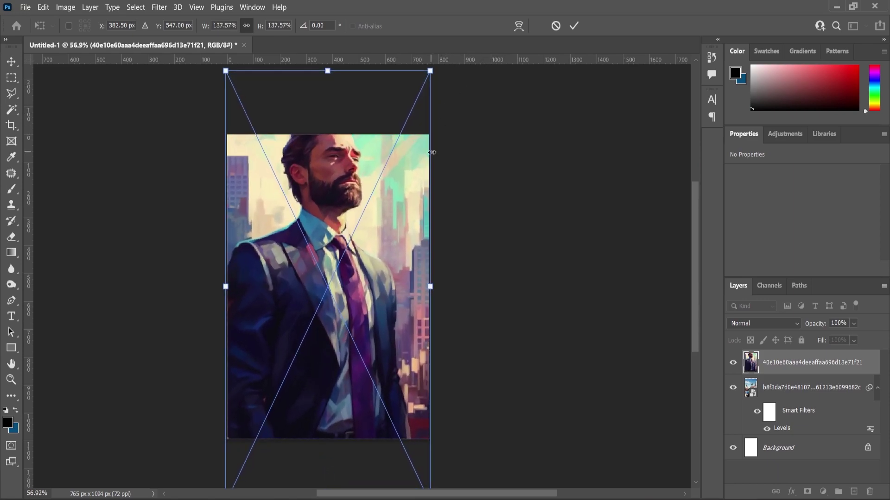
{"action": "key", "text": "Return"}
{"action": "key", "text": "v"}
{"action": "left_click_drag", "start_coordinate": [359, 260], "coordinate": [360, 292]}
Hide the portrait layer so the car scene can be worked on, and deselect all layers.
{"action": "left_click", "coordinate": [733, 364]}
{"action": "left_click", "coordinate": [733, 364]}
{"action": "left_click", "coordinate": [733, 364]}
{"action": "left_click", "coordinate": [472, 310]}
{"action": "key", "text": "ctrl+minus"}
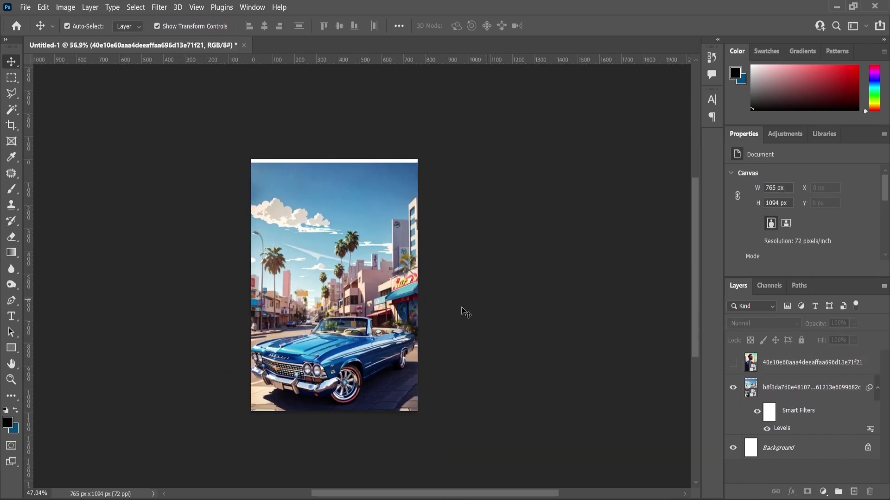
{"action": "scroll", "coordinate": [468, 308], "scroll_direction": "up", "scroll_amount": 4}
{"action": "scroll", "coordinate": [478, 265], "scroll_direction": "down", "scroll_amount": 1}
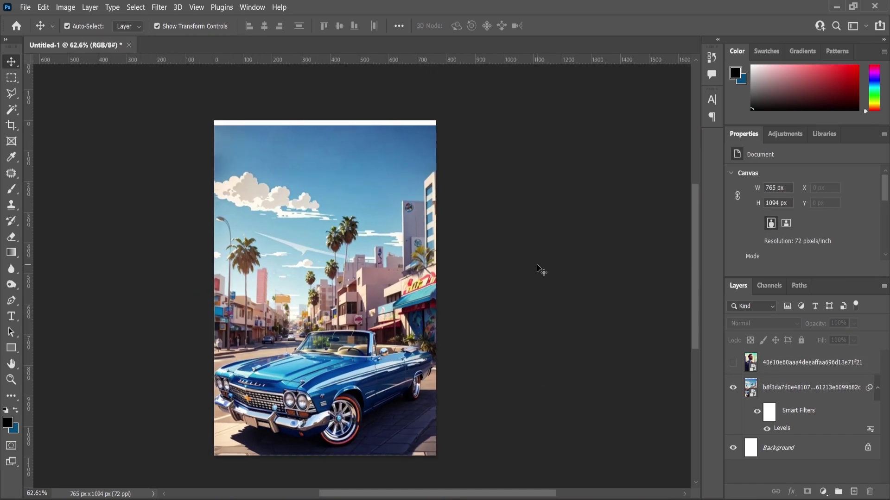
Place the series__fire_3_by_beautiful_evil image on the poster and set its blend mode to Screen.
{"action": "left_click", "coordinate": [508, 499]}
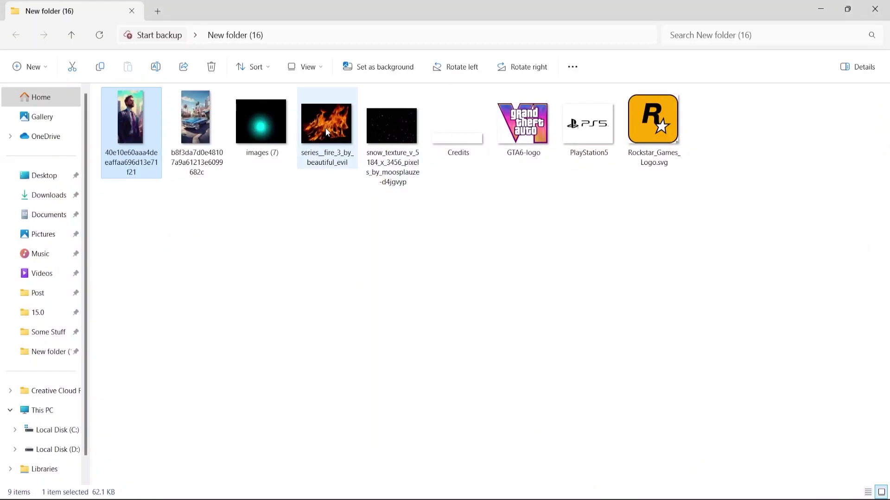
{"action": "left_click_drag", "start_coordinate": [325, 128], "coordinate": [308, 352]}
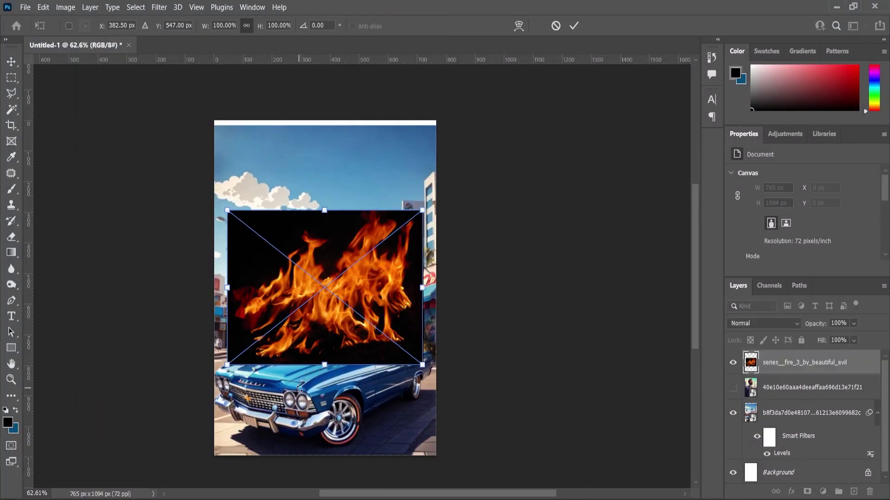
{"action": "key", "text": "Return"}
{"action": "left_click", "coordinate": [764, 323]}
{"action": "left_click", "coordinate": [751, 290]}
Shrink the fire image and position the flames over the front of the car's hood.
{"action": "double_click", "coordinate": [11, 380]}
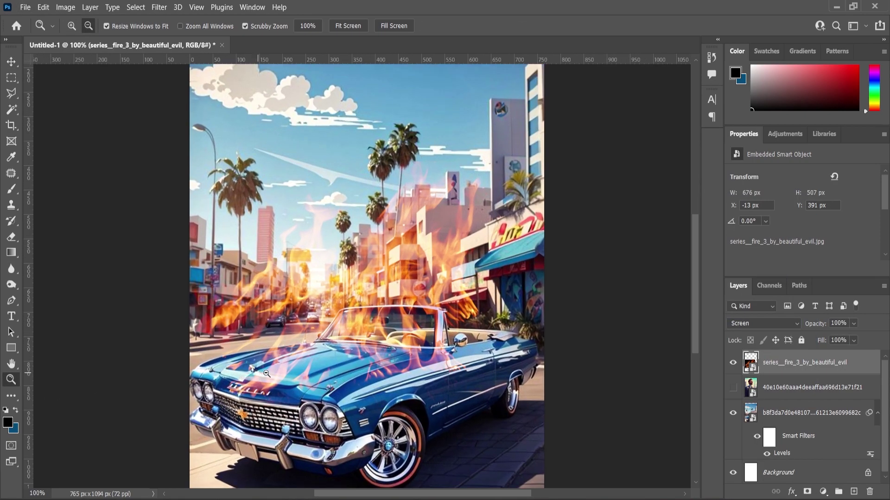
{"action": "left_click", "coordinate": [11, 63]}
{"action": "left_click_drag", "start_coordinate": [498, 160], "coordinate": [347, 284]}
{"action": "scroll", "coordinate": [247, 319], "scroll_direction": "up", "scroll_amount": 5}
{"action": "key", "text": "Return"}
{"action": "left_click_drag", "start_coordinate": [335, 330], "coordinate": [236, 374]}
{"action": "left_click", "coordinate": [10, 379]}
{"action": "mouse_move", "coordinate": [356, 331]}
{"action": "left_mouse_down"}
{"action": "mouse_move", "coordinate": [316, 333]}
{"action": "mouse_move", "coordinate": [351, 328]}
{"action": "left_mouse_up"}
{"action": "left_click", "coordinate": [11, 63]}
Add a new empty layer above the car layer and merge the two into one pixel layer.
{"action": "left_click", "coordinate": [391, 316]}
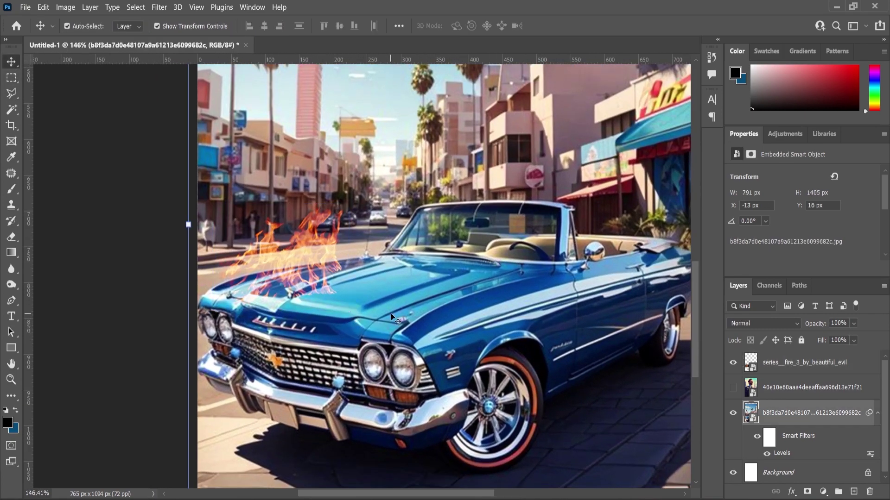
{"action": "left_click", "coordinate": [854, 493]}
{"action": "left_click", "coordinate": [789, 439], "text": "shift"}
{"action": "right_click", "coordinate": [789, 439]}
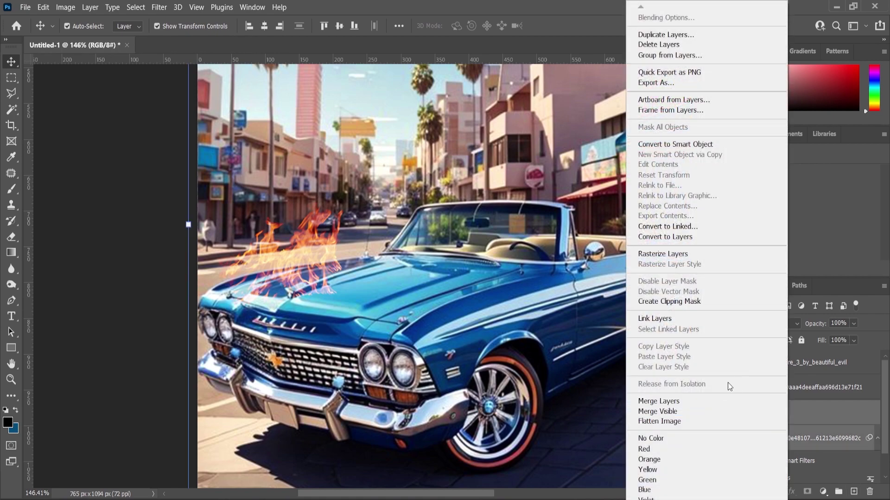
{"action": "left_click", "coordinate": [677, 401]}
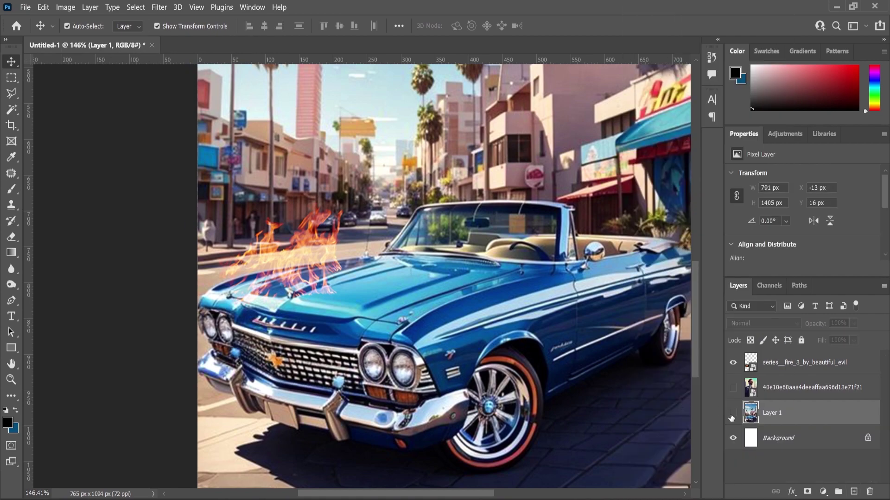
{"action": "scroll", "coordinate": [378, 310], "scroll_direction": "down", "scroll_amount": 3}
{"action": "scroll", "coordinate": [377, 312], "scroll_direction": "up", "scroll_amount": 4}
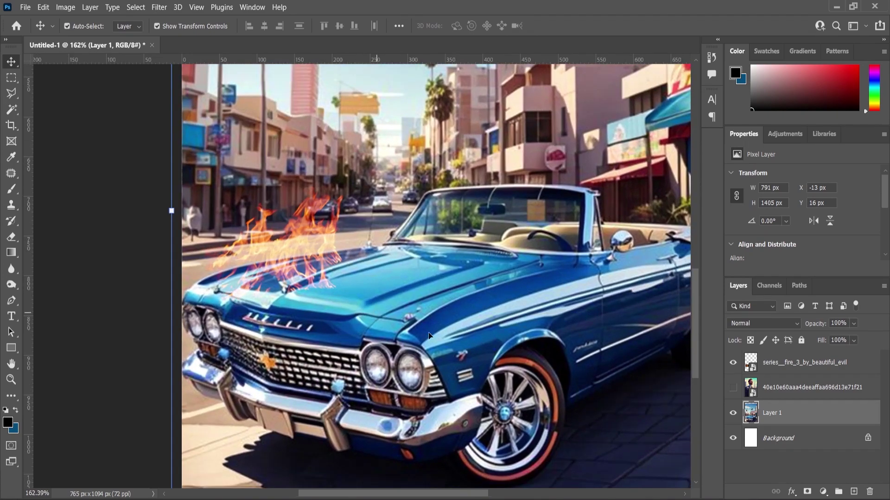
{"action": "right_click", "coordinate": [10, 286]}
{"action": "left_click", "coordinate": [53, 296]}
{"action": "scroll", "coordinate": [256, 280], "scroll_direction": "up", "scroll_amount": 4}
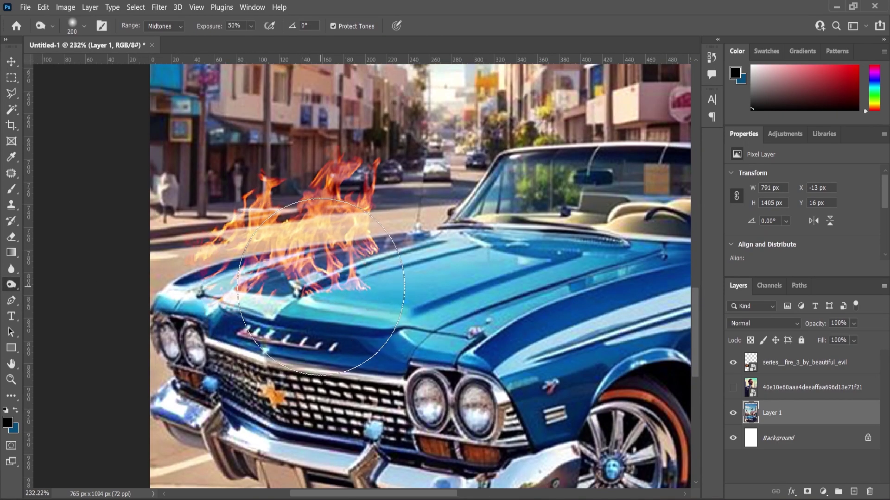
{"action": "key", "text": "z"}
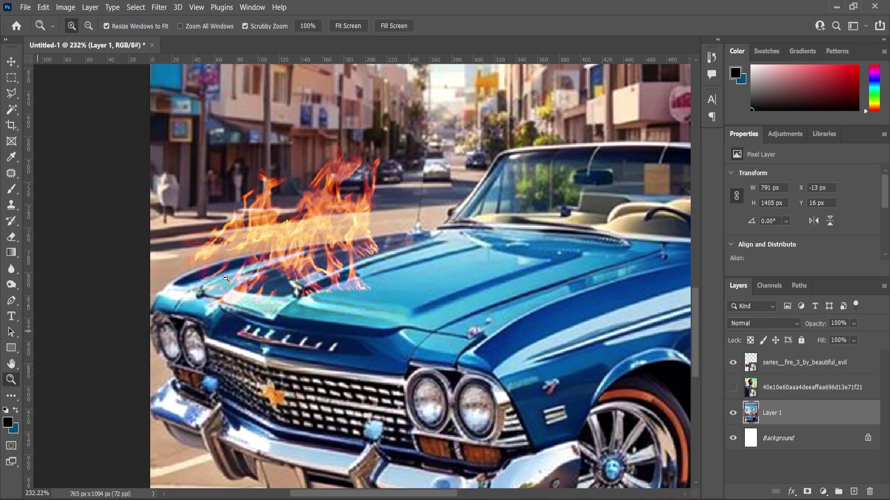
Move the portrait layer above the fire layer, make it visible and nudge it slightly down.
{"action": "scroll", "coordinate": [326, 299], "scroll_direction": "down", "scroll_amount": 5}
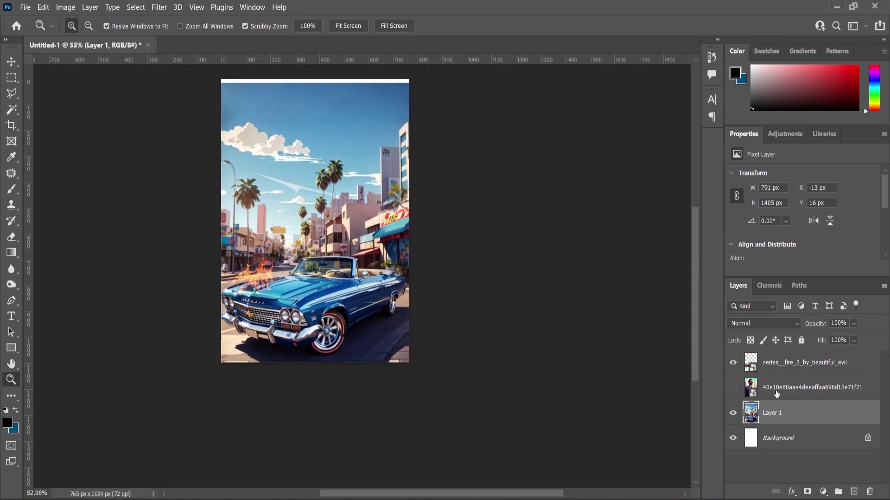
{"action": "left_click_drag", "start_coordinate": [771, 364], "coordinate": [772, 362]}
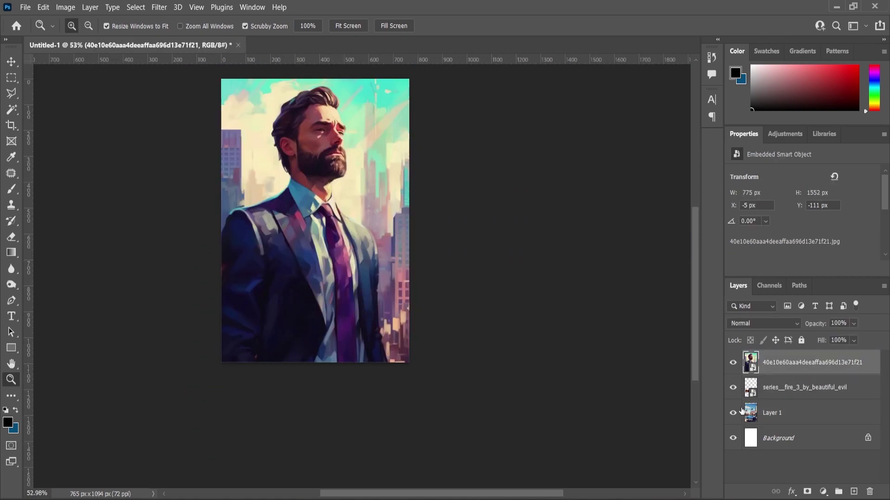
{"action": "key", "text": "v"}
{"action": "left_click_drag", "start_coordinate": [381, 285], "coordinate": [380, 284]}
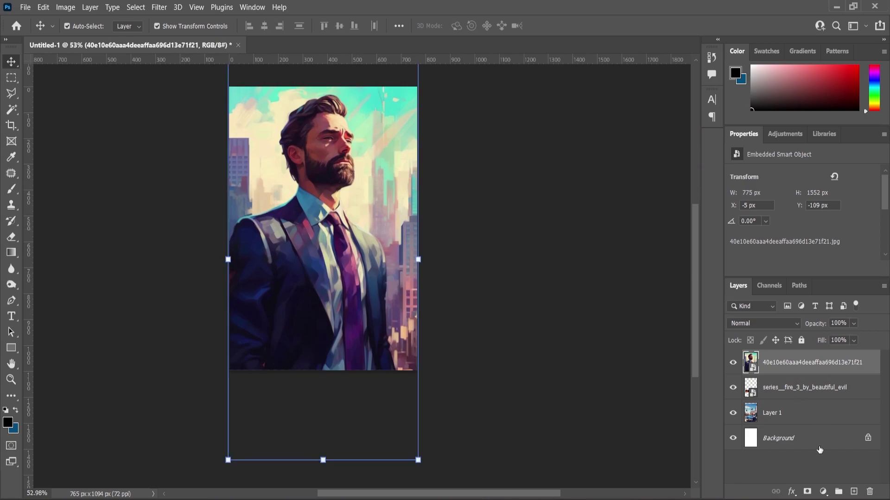
Add a layer mask to the portrait and fade its lower part into the car scene with a black-to-white gradient.
{"action": "key", "text": "g"}
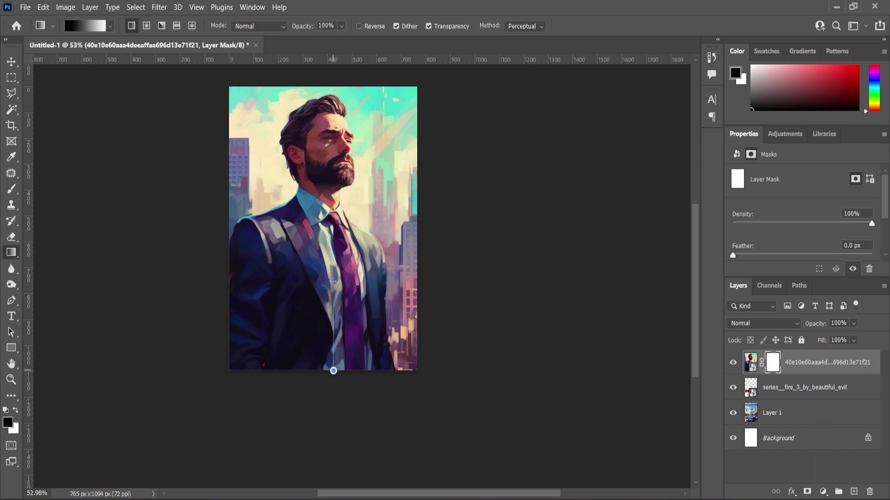
{"action": "left_click_drag", "start_coordinate": [330, 199], "coordinate": [330, 200]}
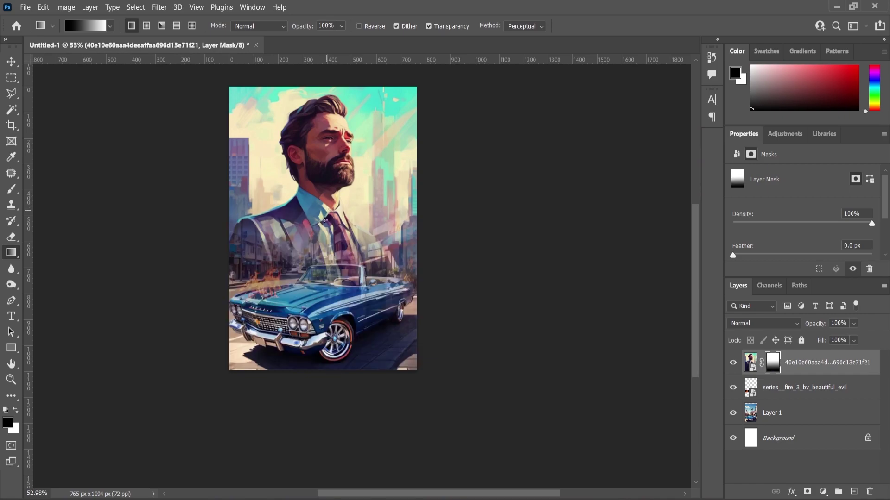
Scale the masked portrait down slightly to 764 px wide to match the canvas and move it up.
{"action": "left_click", "coordinate": [11, 63]}
{"action": "scroll", "coordinate": [426, 282], "scroll_direction": "down", "scroll_amount": 1}
{"action": "scroll", "coordinate": [405, 162], "scroll_direction": "up", "scroll_amount": 2}
{"action": "left_click_drag", "start_coordinate": [414, 301], "coordinate": [411, 302]}
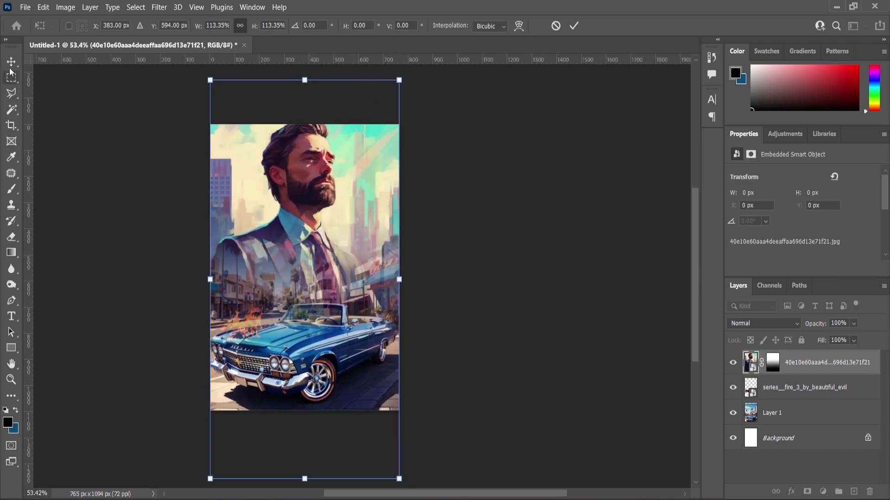
{"action": "left_click", "coordinate": [11, 62]}
{"action": "left_click", "coordinate": [160, 262]}
Move the portrait straight down by 32 px and deselect it.
{"action": "left_click", "coordinate": [331, 367]}
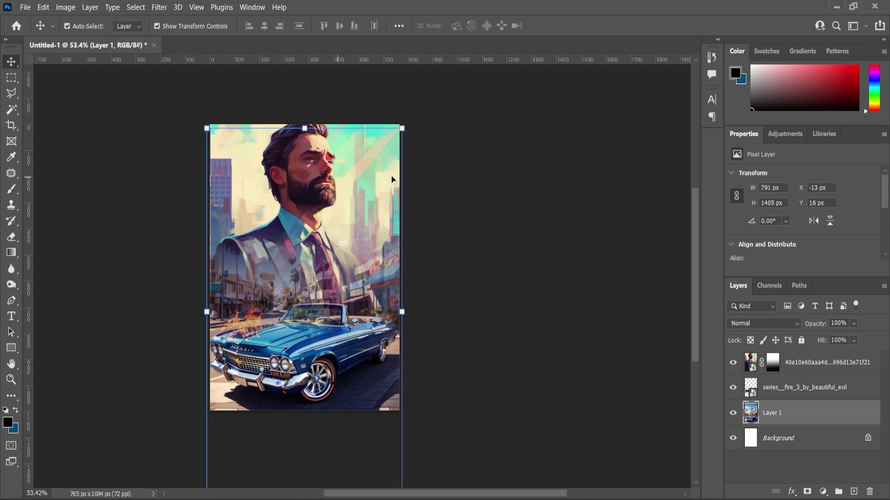
{"action": "left_click", "coordinate": [433, 162]}
{"action": "scroll", "coordinate": [324, 147], "scroll_direction": "up", "scroll_amount": 2}
{"action": "left_click", "coordinate": [322, 151]}
{"action": "left_click_drag", "start_coordinate": [318, 174], "coordinate": [318, 183]}
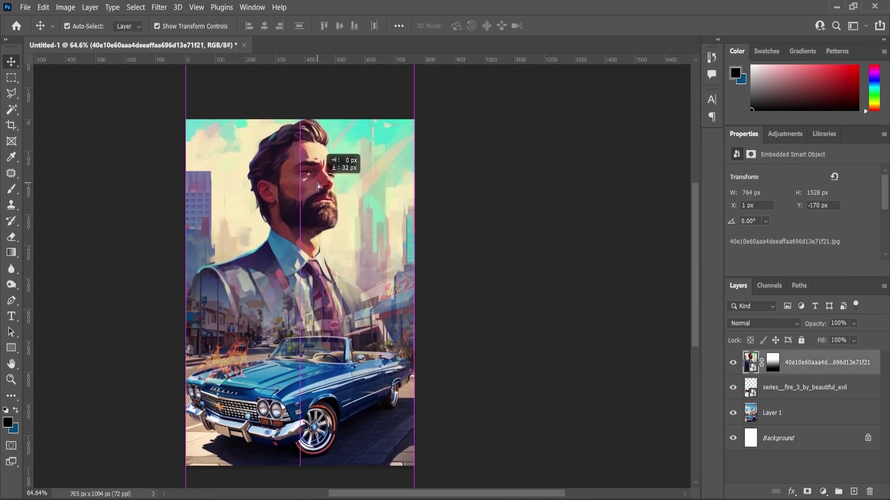
{"action": "left_click", "coordinate": [615, 239]}
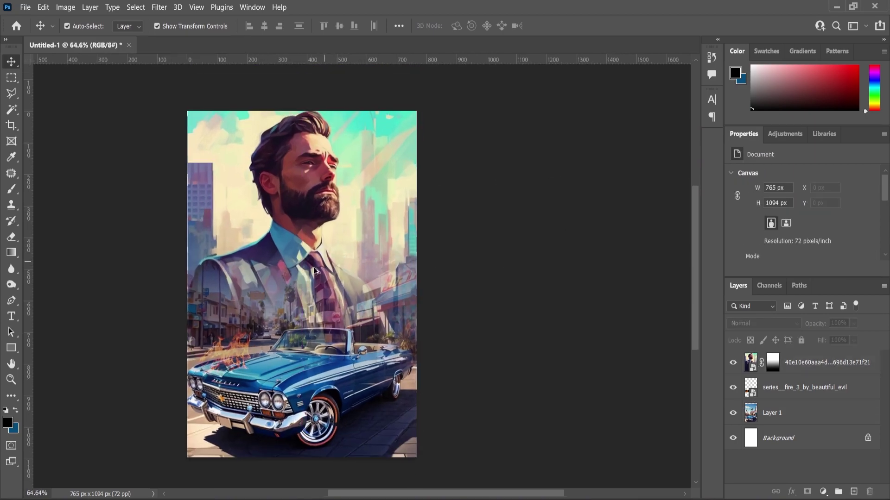
Paint black on the portrait's mask over the car's rear and street with a soft 306 px brush at 0% hardness.
{"action": "left_click", "coordinate": [825, 353]}
{"action": "left_click", "coordinate": [772, 362]}
{"action": "key", "text": "b"}
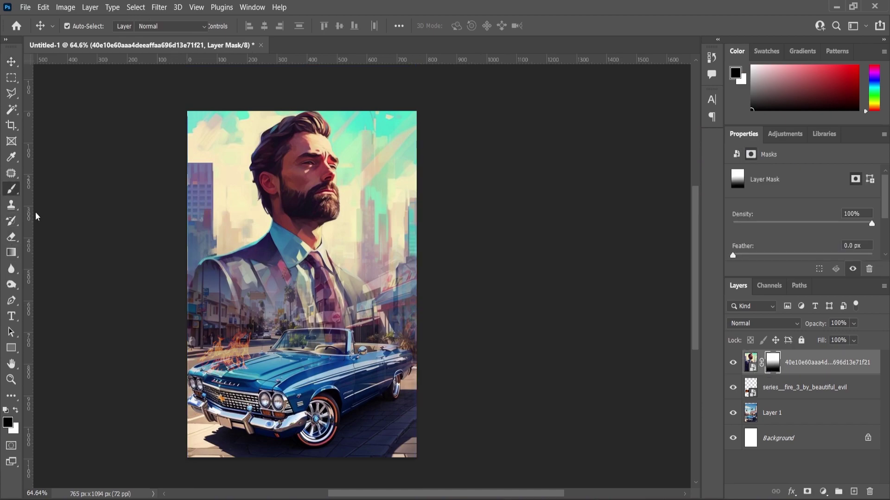
{"action": "scroll", "coordinate": [227, 330], "scroll_direction": "up", "scroll_amount": 2}
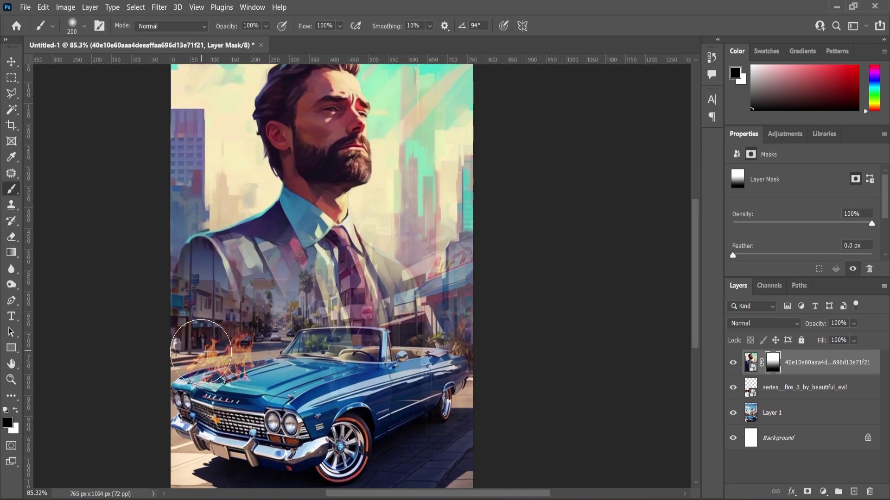
{"action": "right_click", "coordinate": [312, 319]}
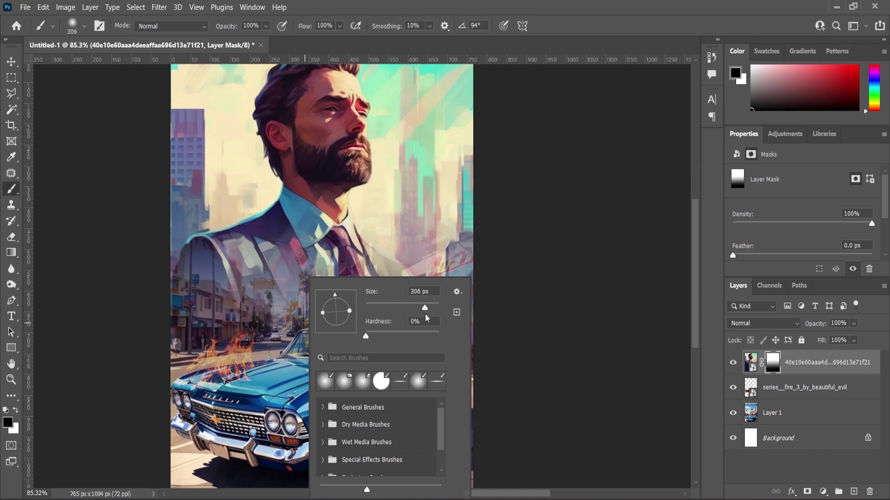
{"action": "key", "text": "Return"}
{"action": "mouse_move", "coordinate": [380, 376]}
{"action": "left_mouse_down"}
{"action": "mouse_move", "coordinate": [487, 363]}
{"action": "mouse_move", "coordinate": [467, 372]}
{"action": "left_mouse_up"}
{"action": "scroll", "coordinate": [317, 260], "scroll_direction": "down", "scroll_amount": 3}
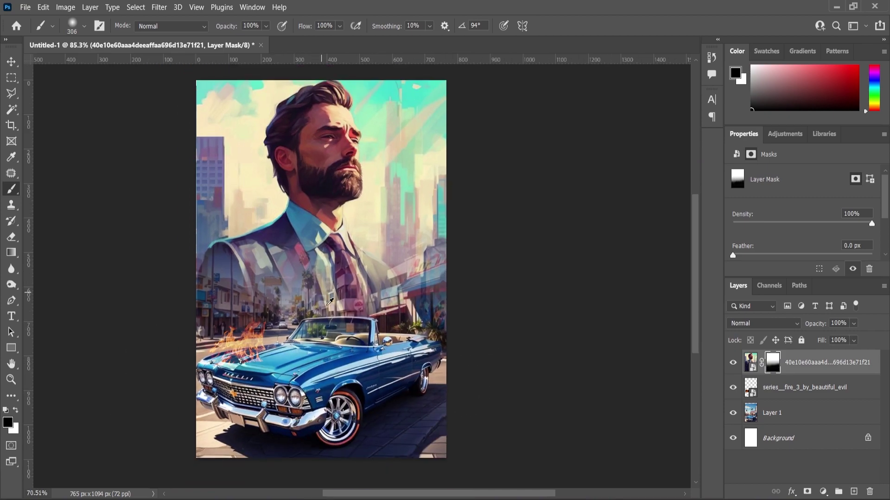
{"action": "scroll", "coordinate": [340, 225], "scroll_direction": "up", "scroll_amount": 2}
Apply Levels to the portrait image with midtones 0.92, pulling the white and black input points slightly inward.
{"action": "left_click", "coordinate": [13, 64]}
{"action": "left_click", "coordinate": [753, 364]}
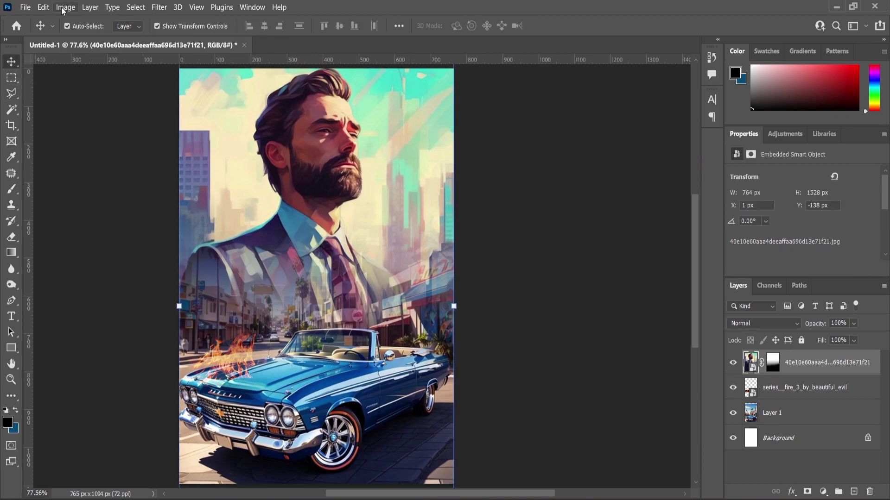
{"action": "left_click", "coordinate": [65, 7]}
{"action": "mouse_move", "coordinate": [78, 36]}
{"action": "left_click", "coordinate": [218, 47]}
{"action": "left_click_drag", "start_coordinate": [559, 249], "coordinate": [563, 252]}
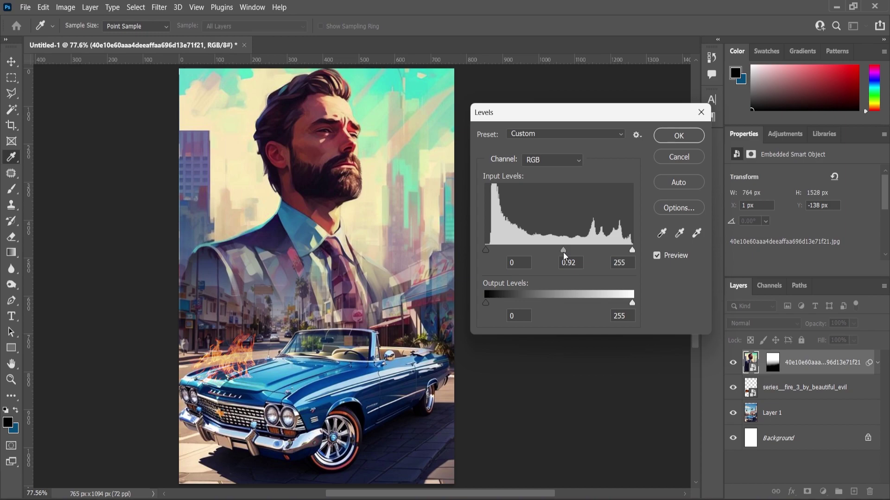
{"action": "left_click_drag", "start_coordinate": [632, 250], "coordinate": [628, 253]}
{"action": "left_click_drag", "start_coordinate": [485, 250], "coordinate": [487, 252]}
{"action": "left_click", "coordinate": [678, 135]}
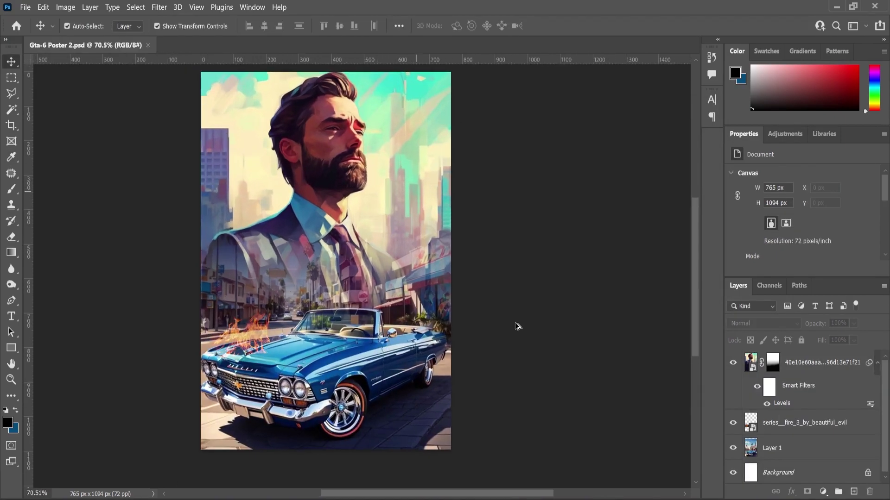
Place the Rockstar Games logo on the poster and shrink it to 113 px wide near the upper-left corner.
{"action": "key", "text": "alt+Tab"}
{"action": "left_click_drag", "start_coordinate": [659, 124], "coordinate": [486, 289]}
{"action": "left_click_drag", "start_coordinate": [452, 139], "coordinate": [226, 104]}
{"action": "key", "text": "Return"}
{"action": "scroll", "coordinate": [234, 103], "scroll_direction": "up", "scroll_amount": 5}
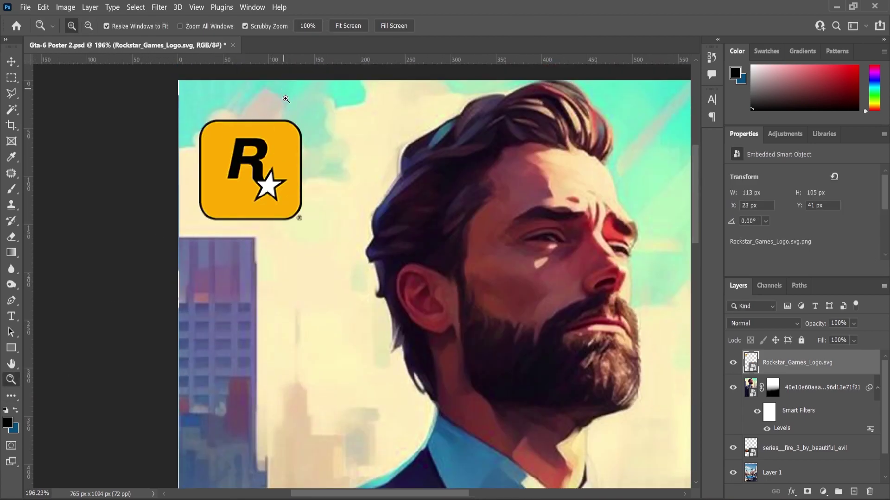
Scale the Rockstar logo down further and settle it close to the poster's upper-left corner.
{"action": "scroll", "coordinate": [325, 185], "scroll_direction": "up", "scroll_amount": 1}
{"action": "left_click_drag", "start_coordinate": [302, 156], "coordinate": [298, 190]}
{"action": "key", "text": "ctrl+z"}
{"action": "left_click_drag", "start_coordinate": [263, 216], "coordinate": [261, 193]}
{"action": "left_click", "coordinate": [12, 63]}
{"action": "left_click", "coordinate": [327, 194]}
{"action": "scroll", "coordinate": [328, 198], "scroll_direction": "down", "scroll_amount": 5}
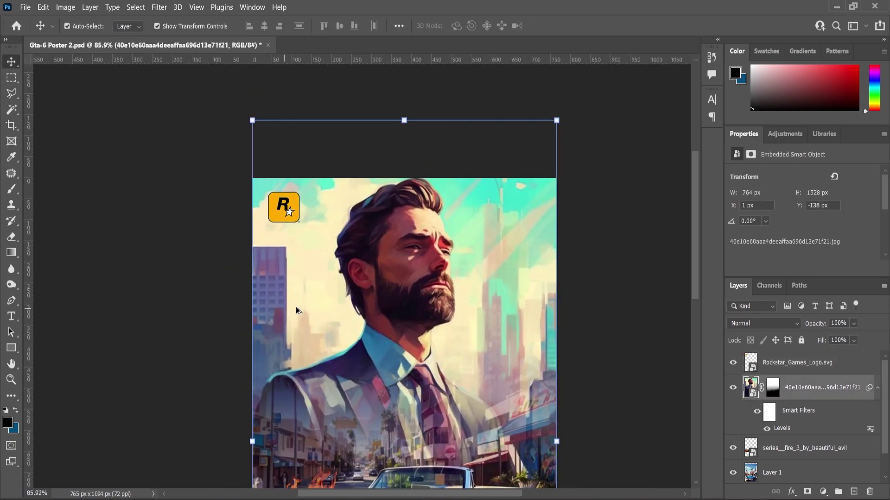
Enlarge the portrait slightly to 774 px by 1548 px and nudge it down to Y -127 px.
{"action": "left_click", "coordinate": [560, 122]}
{"action": "left_click", "coordinate": [477, 210]}
{"action": "left_click_drag", "start_coordinate": [557, 120], "coordinate": [561, 116]}
{"action": "left_click_drag", "start_coordinate": [489, 250], "coordinate": [489, 261]}
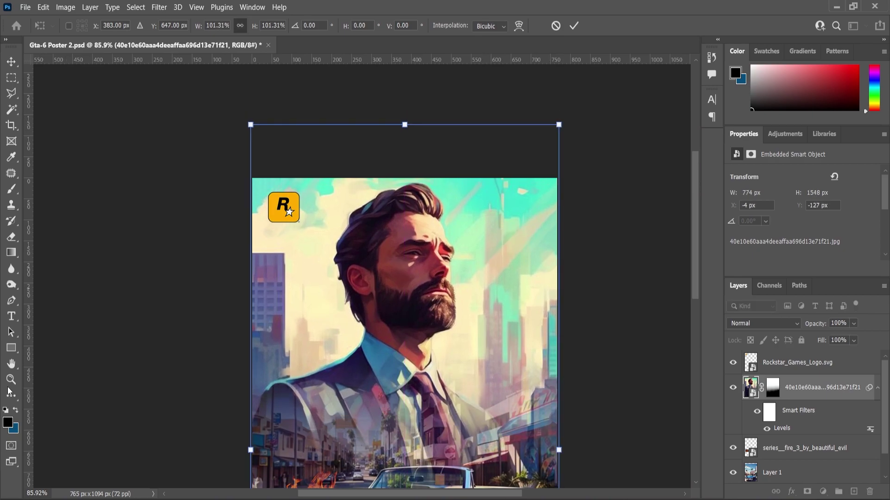
{"action": "scroll", "coordinate": [295, 206], "scroll_direction": "down", "scroll_amount": 4}
{"action": "key", "text": "Return"}
{"action": "scroll", "coordinate": [357, 315], "scroll_direction": "up", "scroll_amount": 3}
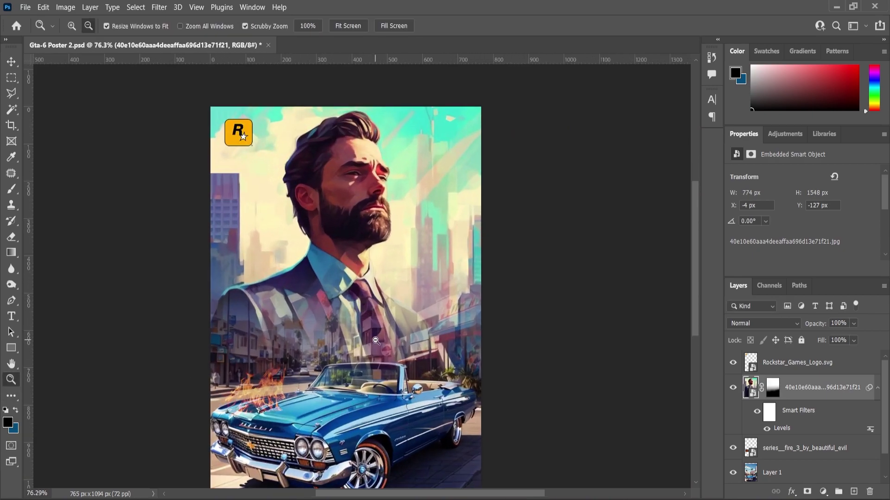
{"action": "left_click", "coordinate": [210, 145]}
{"action": "scroll", "coordinate": [384, 154], "scroll_direction": "down", "scroll_amount": 3}
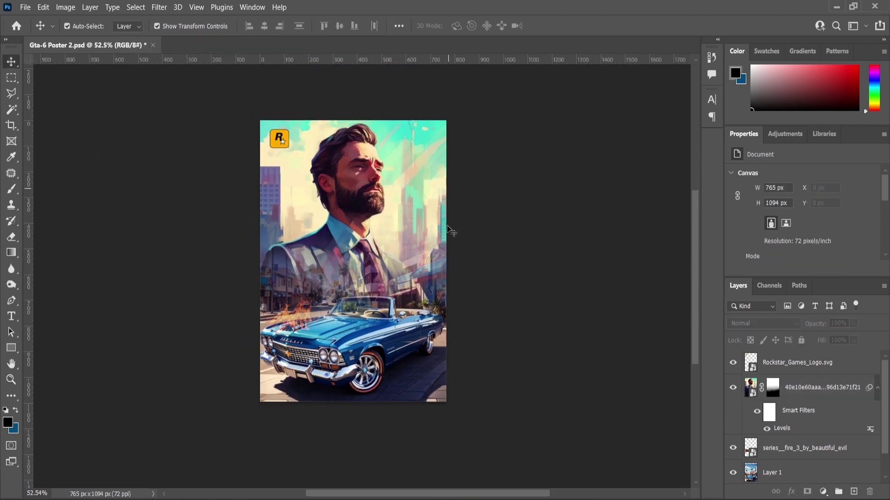
{"action": "scroll", "coordinate": [360, 342], "scroll_direction": "up", "scroll_amount": 3}
{"action": "scroll", "coordinate": [379, 297], "scroll_direction": "down", "scroll_amount": 1}
Place the GTA6-logo image over the suit above the car, 409 px wide, and centre it horizontally on the poster.
{"action": "mouse_move", "coordinate": [509, 499]}
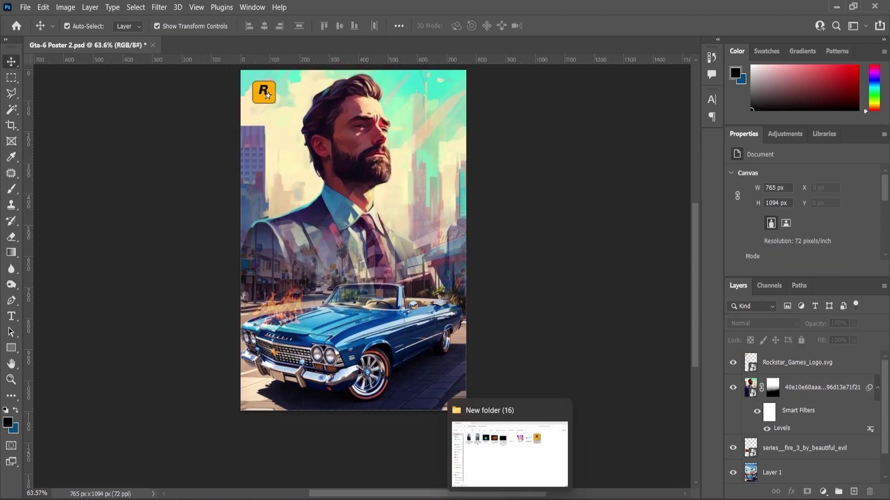
{"action": "left_click", "coordinate": [527, 434]}
{"action": "left_click_drag", "start_coordinate": [524, 126], "coordinate": [389, 319]}
{"action": "left_click_drag", "start_coordinate": [464, 149], "coordinate": [388, 249]}
{"action": "key", "text": "Return"}
{"action": "scroll", "coordinate": [389, 250], "scroll_direction": "up", "scroll_amount": 2}
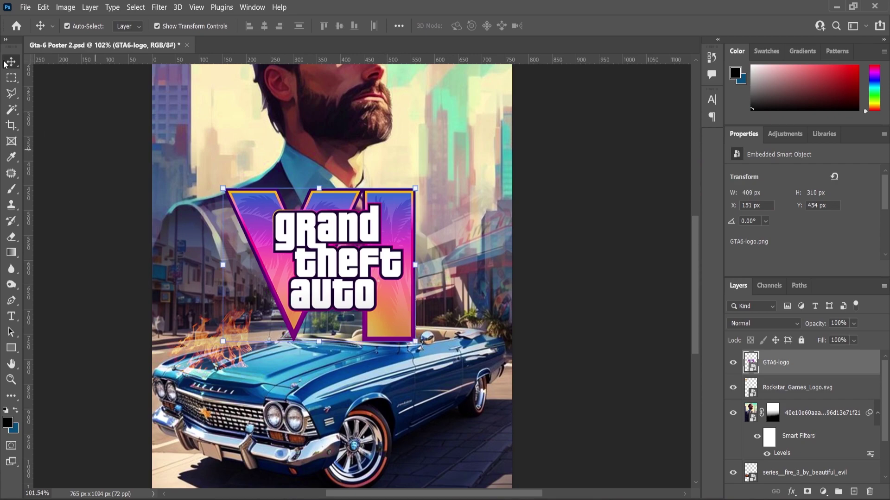
{"action": "left_click", "coordinate": [264, 27]}
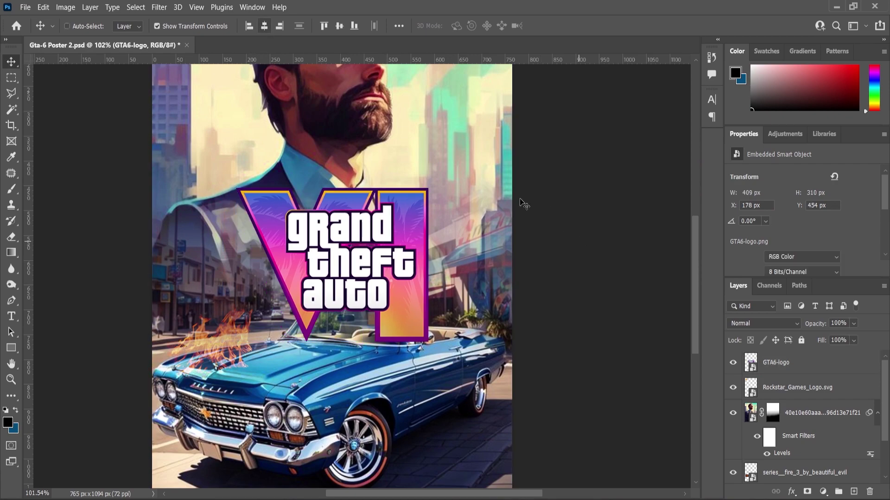
Place the images (7) teal glow picture directly above the Rockstar logo layer and enlarge it to 781 px wide.
{"action": "scroll", "coordinate": [458, 237], "scroll_direction": "down", "scroll_amount": 3}
{"action": "left_click", "coordinate": [782, 388]}
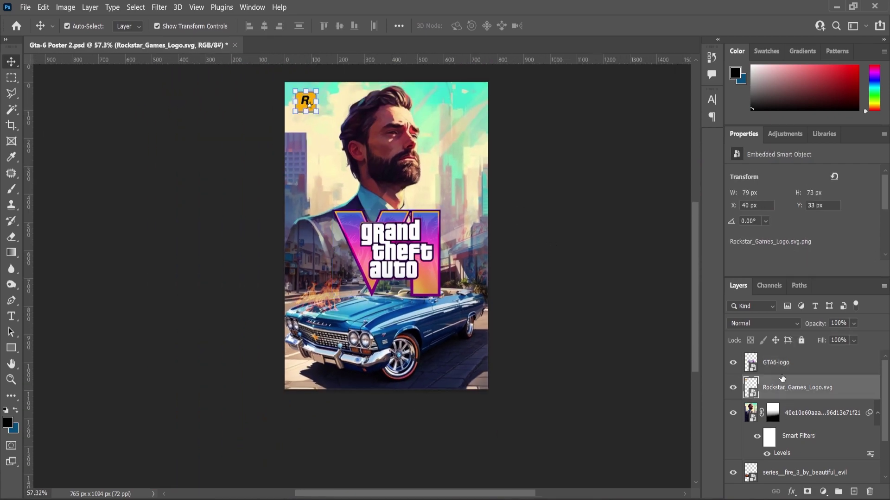
{"action": "key", "text": "alt+Tab"}
{"action": "left_click_drag", "start_coordinate": [260, 123], "coordinate": [366, 273]}
{"action": "left_click_drag", "start_coordinate": [452, 191], "coordinate": [498, 151]}
{"action": "key", "text": "Return"}
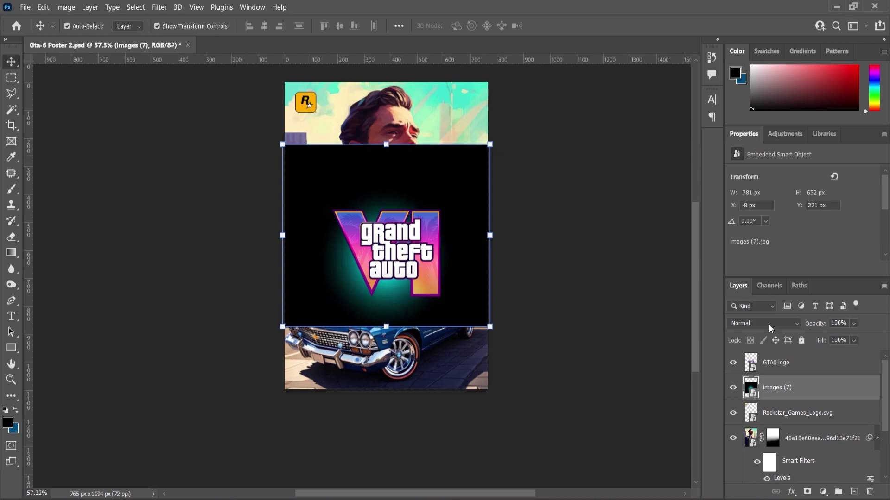
Set the glow picture's blend mode to Screen and enlarge it to 1005 px by 838 px behind the GTA logo.
{"action": "left_click", "coordinate": [763, 323]}
{"action": "left_click", "coordinate": [746, 298]}
{"action": "left_click_drag", "start_coordinate": [490, 145], "coordinate": [519, 118]}
{"action": "key", "text": "Return"}
{"action": "scroll", "coordinate": [383, 277], "scroll_direction": "up", "scroll_amount": 5}
{"action": "left_click_drag", "start_coordinate": [393, 305], "coordinate": [399, 277]}
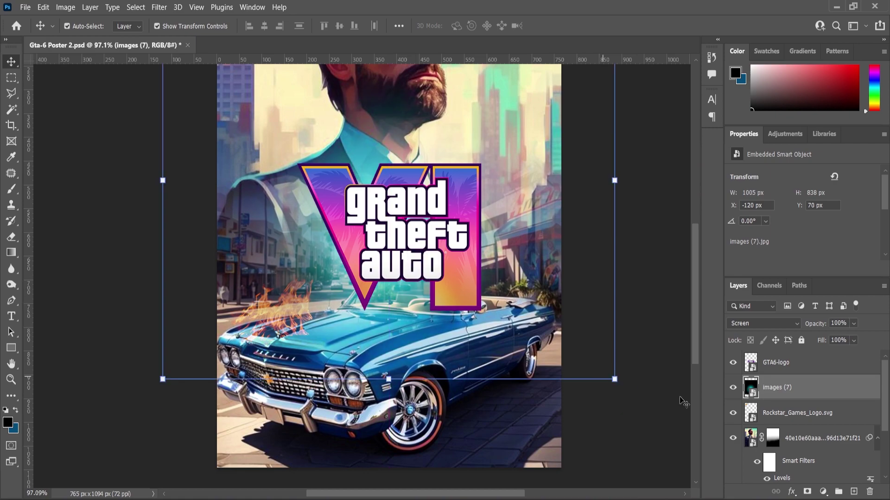
Compare the poster with and without the glow, and enlarge the glow to 1089 px by 906 px.
{"action": "left_click", "coordinate": [733, 388]}
{"action": "left_click", "coordinate": [732, 388]}
{"action": "key", "text": "ctrl+t"}
{"action": "scroll", "coordinate": [509, 343], "scroll_direction": "down", "scroll_amount": 4}
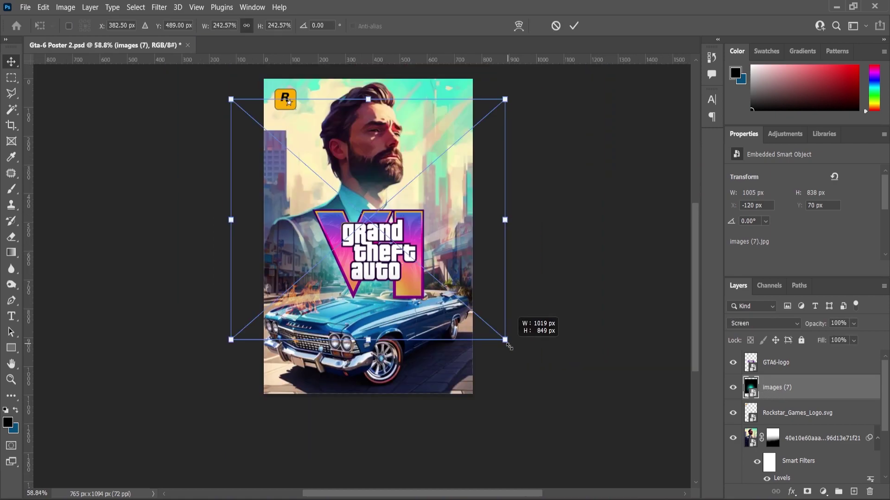
{"action": "left_click_drag", "start_coordinate": [506, 343], "coordinate": [516, 347]}
{"action": "key", "text": "Return"}
{"action": "key", "text": "z"}
{"action": "scroll", "coordinate": [404, 187], "scroll_direction": "down", "scroll_amount": 1}
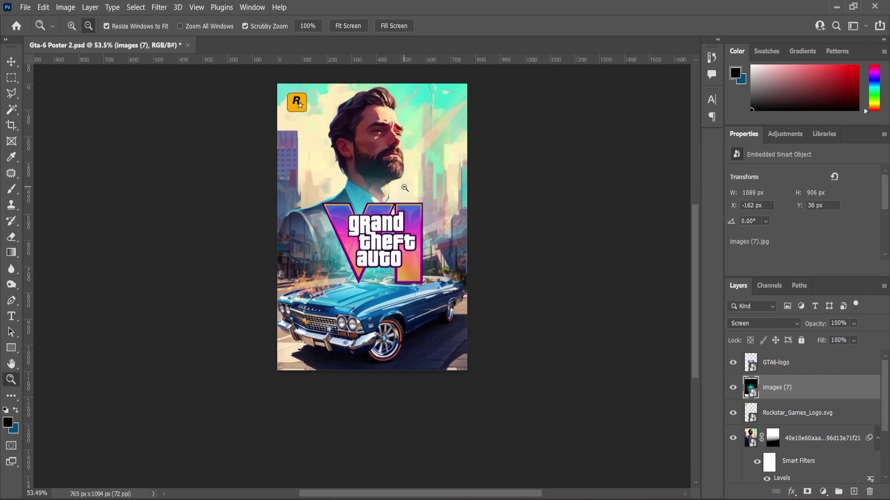
Place the PlayStation5 logo on the poster beside the man's face, scaled to 148 px wide.
{"action": "key", "text": "alt+Tab"}
{"action": "left_click_drag", "start_coordinate": [595, 135], "coordinate": [609, 494]}
{"action": "left_click_drag", "start_coordinate": [467, 152], "coordinate": [439, 79]}
{"action": "left_click_drag", "start_coordinate": [470, 123], "coordinate": [463, 122]}
{"action": "left_click", "coordinate": [11, 61]}
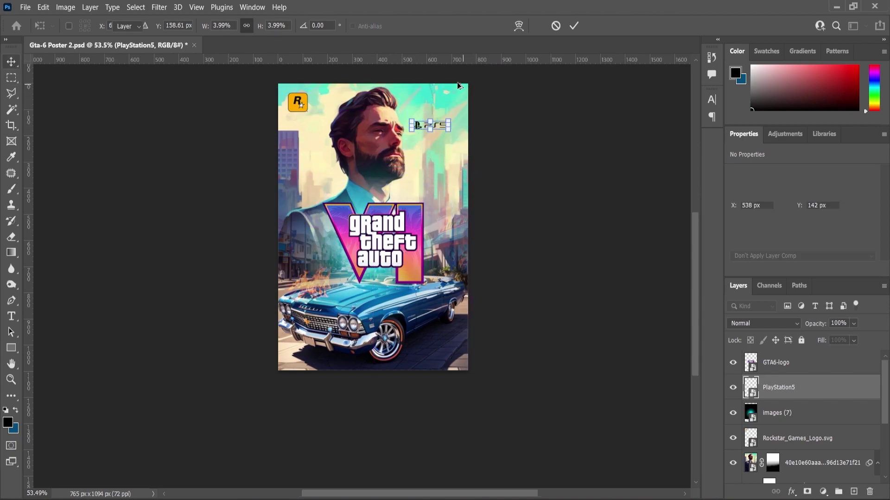
Move the PS5 logo into the poster's upper-right corner and shrink it to 119 px by 26 px.
{"action": "scroll", "coordinate": [445, 125], "scroll_direction": "up", "scroll_amount": 8}
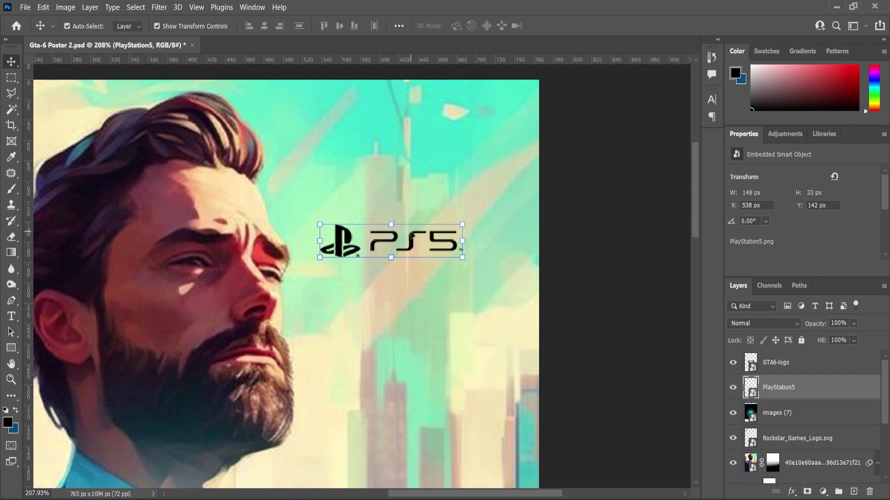
{"action": "left_click_drag", "start_coordinate": [412, 235], "coordinate": [475, 133]}
{"action": "left_click_drag", "start_coordinate": [389, 118], "coordinate": [399, 122]}
{"action": "left_click_drag", "start_coordinate": [552, 74], "coordinate": [536, 88]}
{"action": "left_click_drag", "start_coordinate": [510, 139], "coordinate": [507, 135]}
{"action": "key", "text": "Return"}
{"action": "key", "text": "ctrl+0"}
{"action": "scroll", "coordinate": [455, 215], "scroll_direction": "down", "scroll_amount": 2}
{"action": "scroll", "coordinate": [474, 283], "scroll_direction": "up", "scroll_amount": 1}
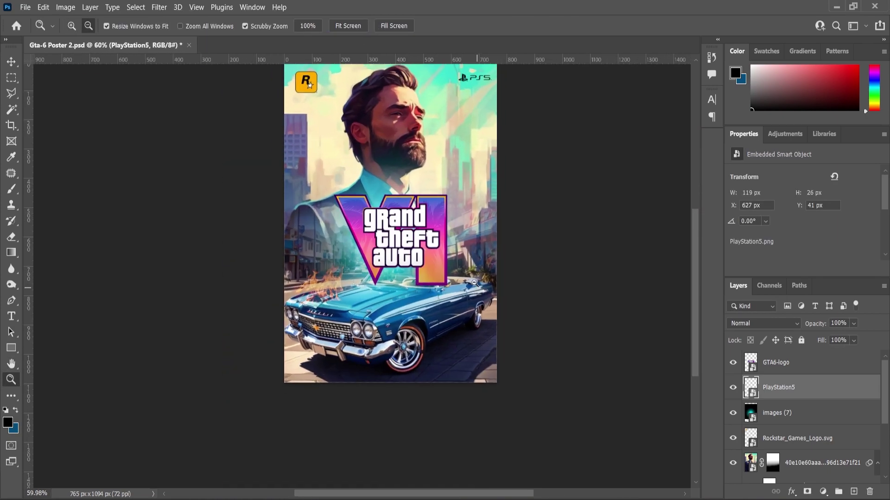
Create a new layer above the GTA6-logo layer and fill it with black using the Paint Bucket.
{"action": "left_click", "coordinate": [779, 367]}
{"action": "left_click", "coordinate": [853, 492]}
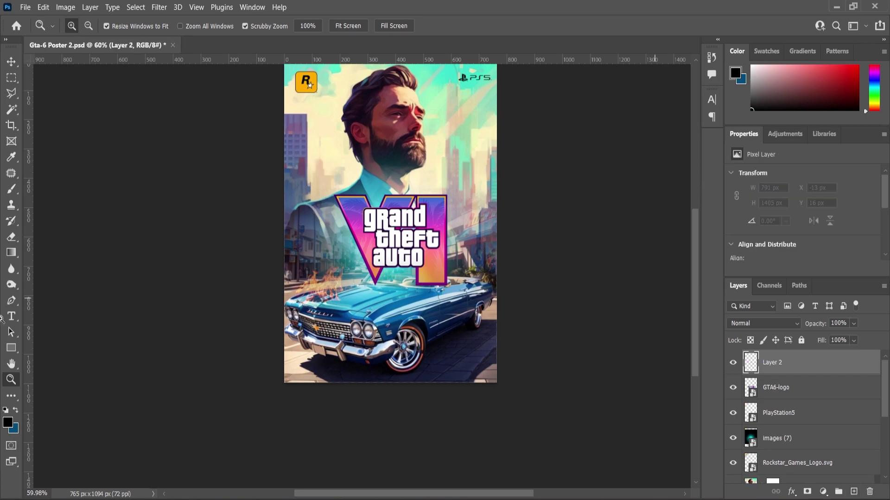
{"action": "right_click", "coordinate": [12, 237]}
{"action": "right_click", "coordinate": [11, 252]}
{"action": "left_click", "coordinate": [51, 263]}
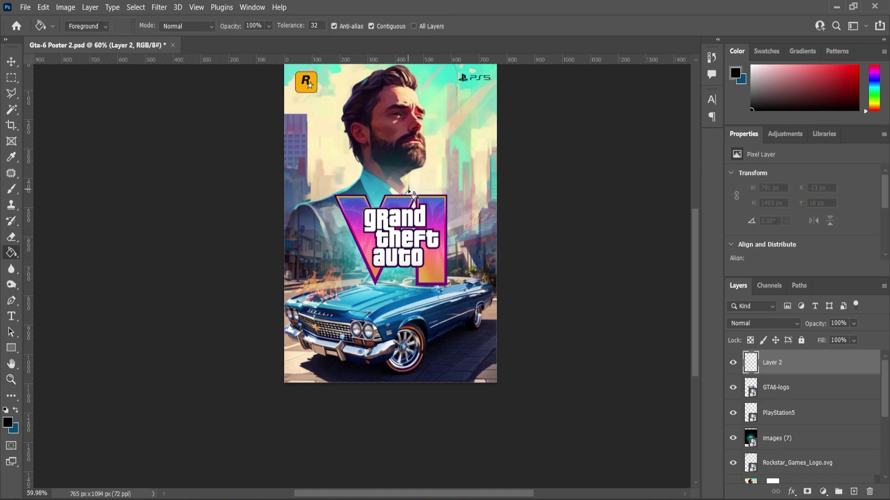
{"action": "left_click", "coordinate": [409, 188]}
{"action": "scroll", "coordinate": [377, 246], "scroll_direction": "down", "scroll_amount": 2, "text": "alt"}
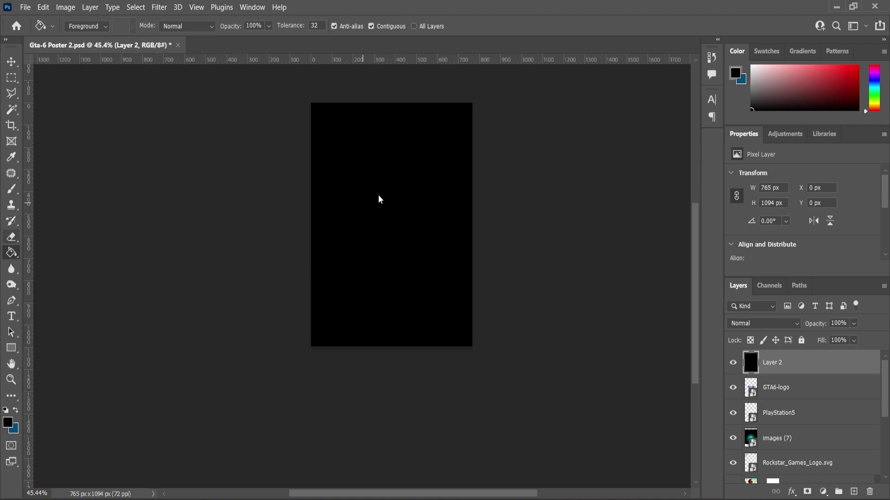
Erase the black layer's centre with a 1400 px soft eraser to form a vignette, and lower its opacity to 82%.
{"action": "key", "text": "e"}
{"action": "key", "text": "bracketright"}
{"action": "key", "text": "bracketright"}
{"action": "key", "text": "bracketright"}
{"action": "left_click", "coordinate": [395, 188]}
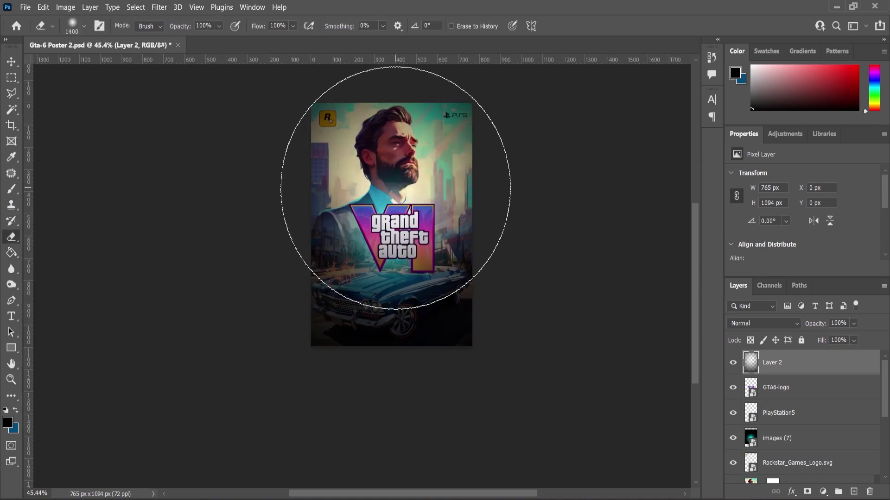
{"action": "key", "text": "ctrl+z"}
{"action": "scroll", "coordinate": [407, 194], "scroll_direction": "up", "scroll_amount": 2, "text": "alt"}
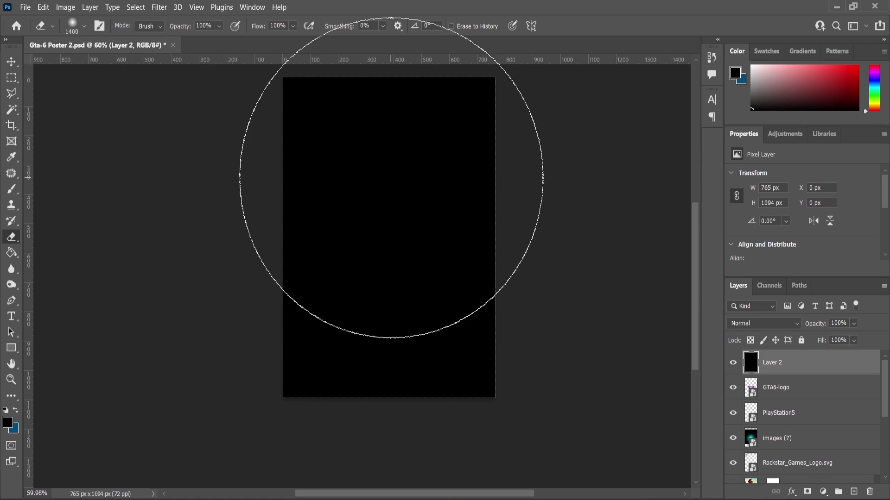
{"action": "key", "text": "ctrl+shift+z"}
{"action": "left_click", "coordinate": [417, 214]}
{"action": "left_click", "coordinate": [733, 363]}
{"action": "left_click", "coordinate": [733, 362]}
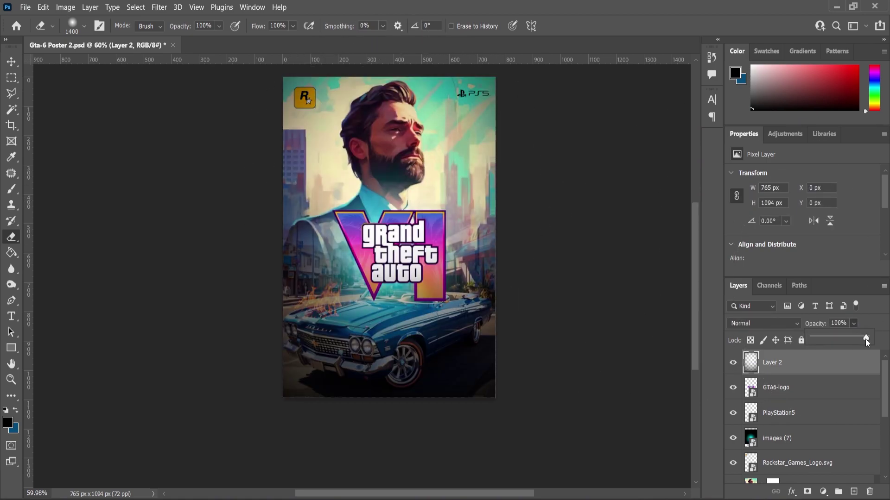
{"action": "scroll", "coordinate": [399, 213], "scroll_direction": "down", "scroll_amount": 2}
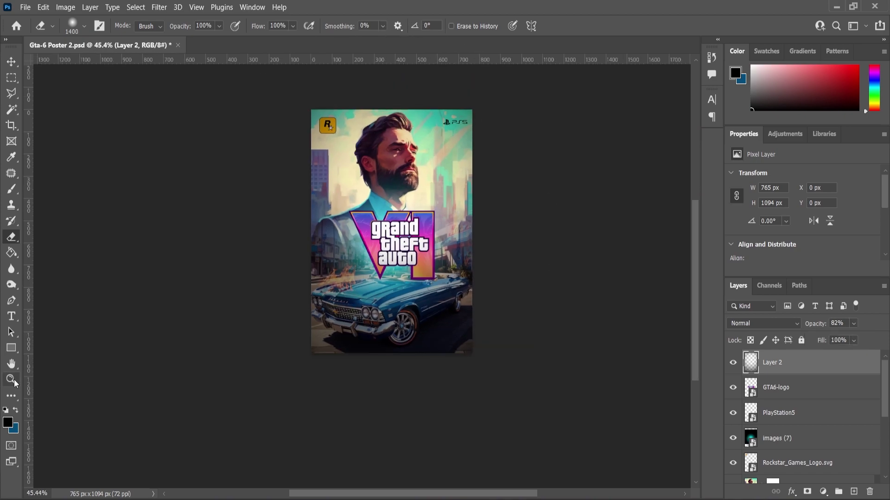
Add the text ROCKSTAR over the car's front wheel in 67 pt Poppins Black.
{"action": "left_click", "coordinate": [11, 380]}
{"action": "scroll", "coordinate": [427, 338], "scroll_direction": "up", "scroll_amount": 2}
{"action": "left_click", "coordinate": [11, 317]}
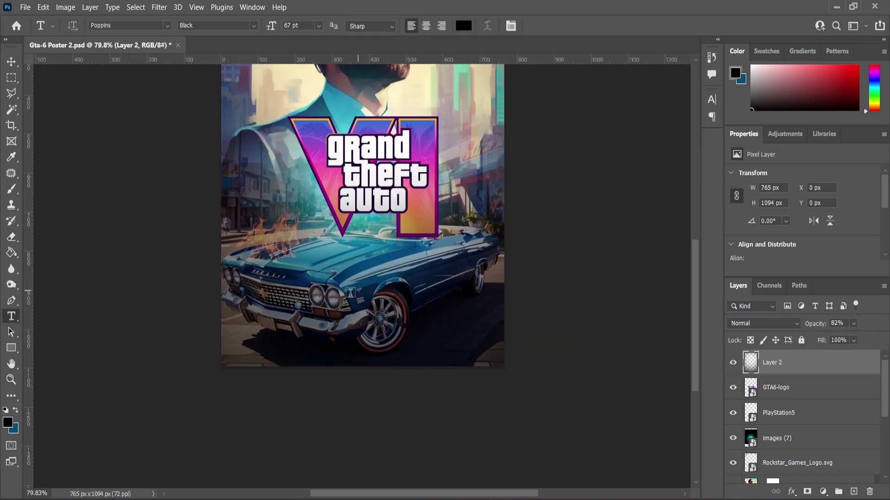
{"action": "left_click", "coordinate": [350, 296]}
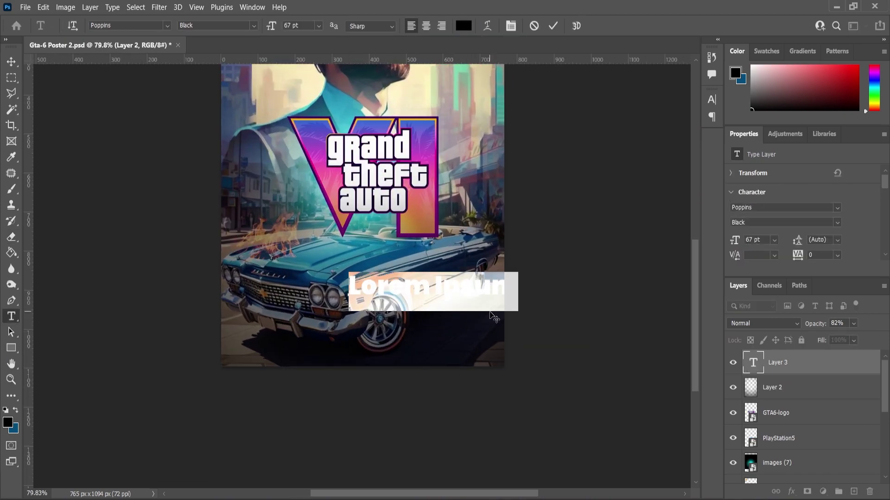
{"action": "type", "text": "ROCKST"}
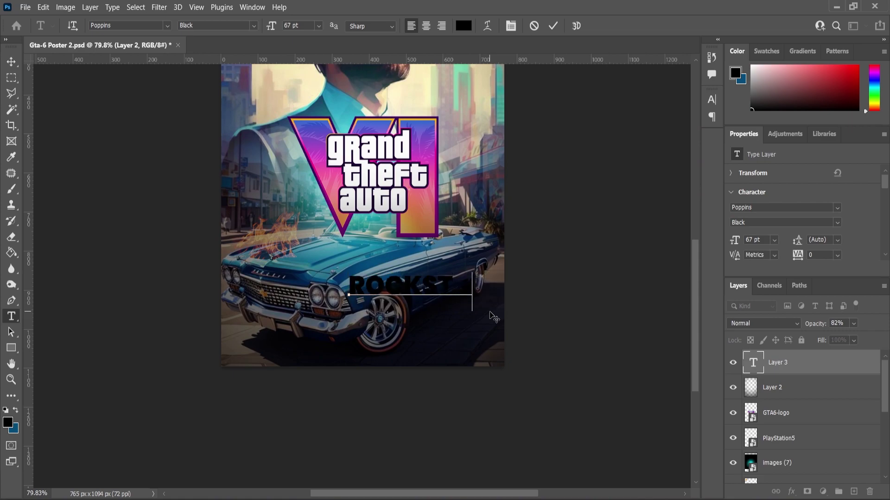
Recolour the ROCKSTAR text white and shift it left across the car's headlights.
{"action": "key", "text": "ctrl+a"}
{"action": "left_click", "coordinate": [8, 422]}
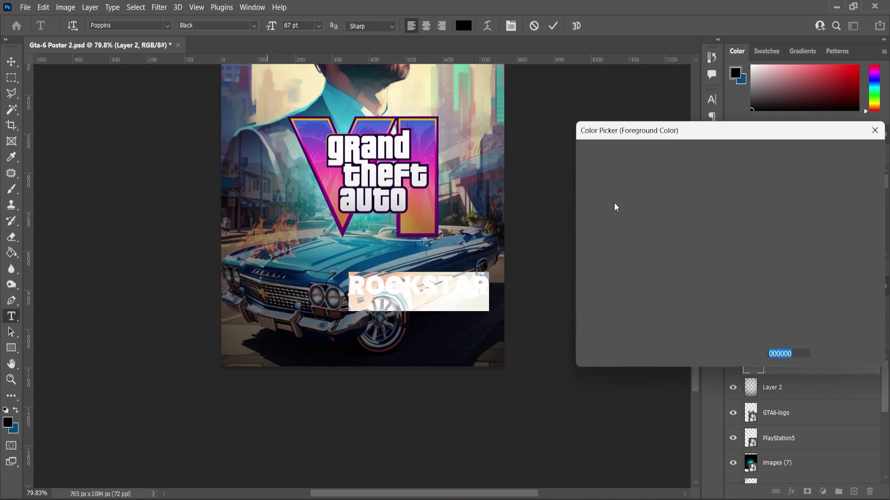
{"action": "left_click_drag", "start_coordinate": [613, 206], "coordinate": [560, 150]}
{"action": "left_click", "coordinate": [845, 153]}
{"action": "left_click", "coordinate": [11, 61]}
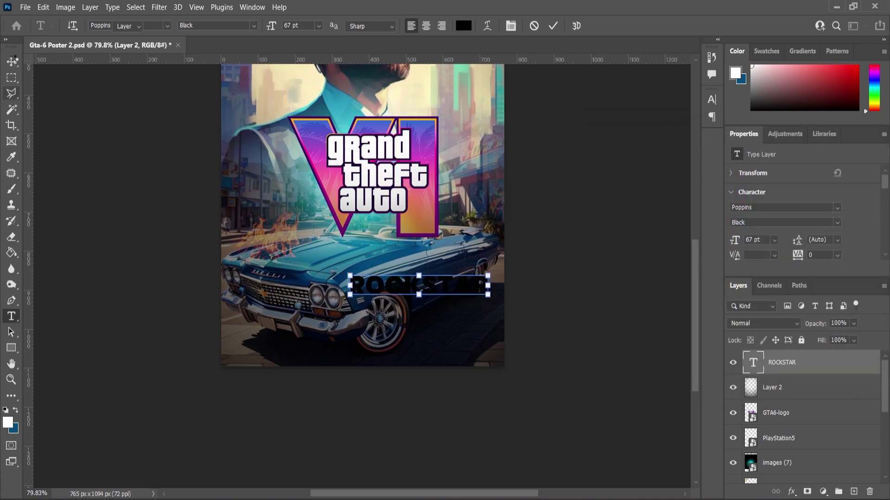
{"action": "key", "text": "ctrl+d"}
{"action": "left_click", "coordinate": [587, 259], "text": "ctrl"}
{"action": "scroll", "coordinate": [403, 280], "scroll_direction": "up", "scroll_amount": 3}
Extend the text to ROCKSTAR GAMES, scale it down to 39.72 pt and move it left toward the poster's middle.
{"action": "left_click", "coordinate": [11, 317]}
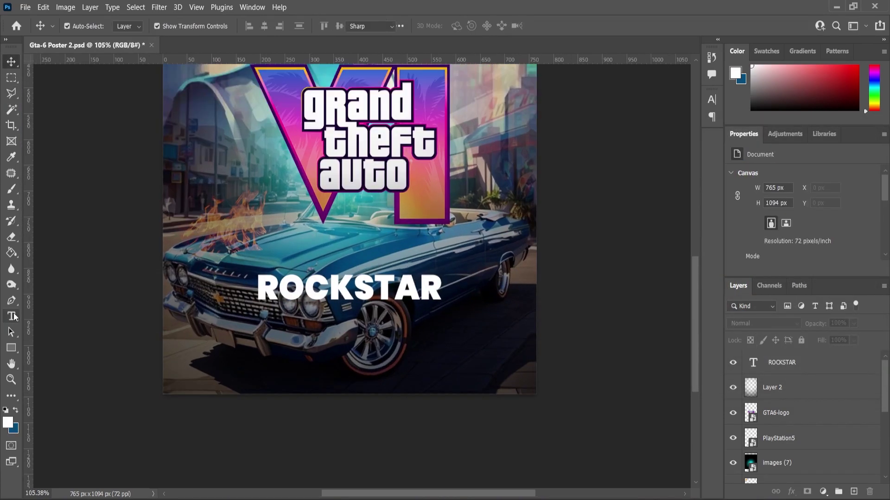
{"action": "left_click", "coordinate": [440, 291]}
{"action": "type", "text": "GAMI"}
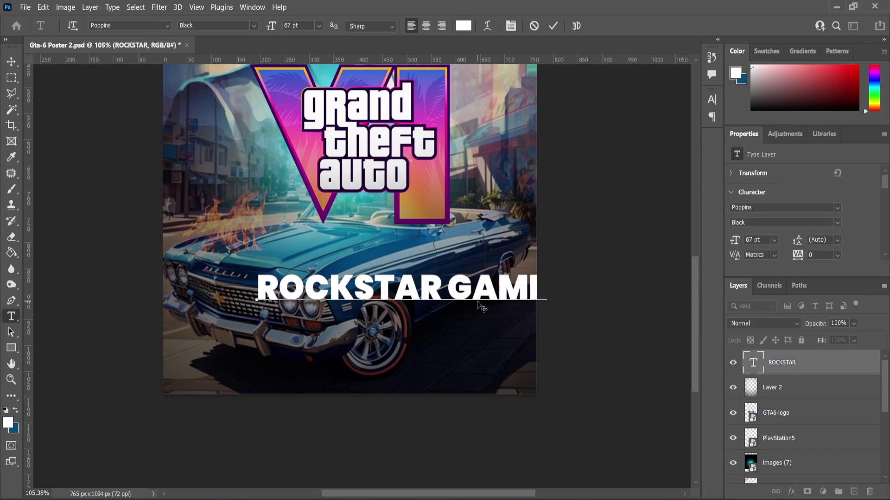
{"action": "left_click", "coordinate": [12, 62]}
{"action": "left_click_drag", "start_coordinate": [569, 272], "coordinate": [504, 295]}
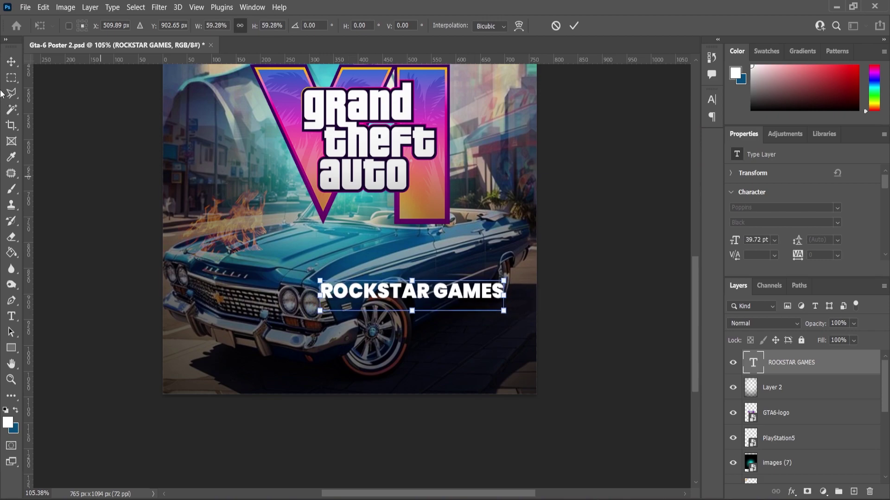
{"action": "key", "text": "Return"}
{"action": "left_click_drag", "start_coordinate": [436, 299], "coordinate": [388, 299]}
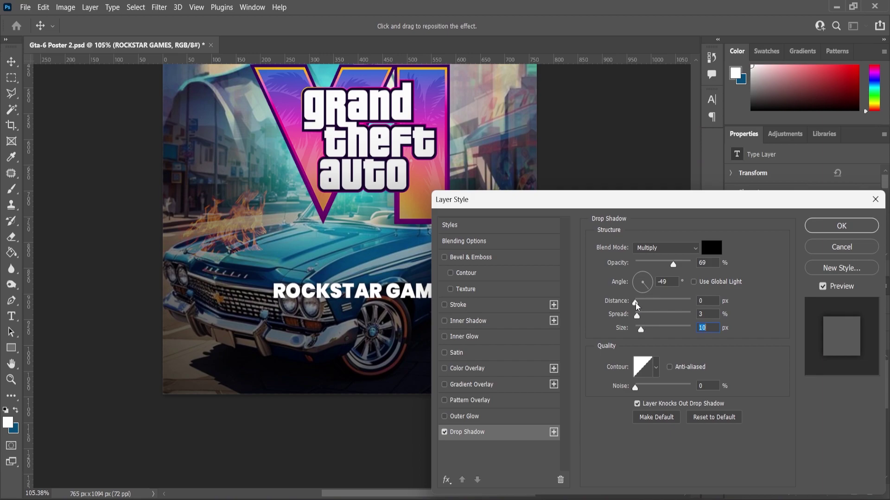
Give ROCKSTAR GAMES a drop shadow with 69% opacity, 0 px distance, 3% spread and 10 px size, and centre it horizontally.
{"action": "left_click", "coordinate": [842, 226]}
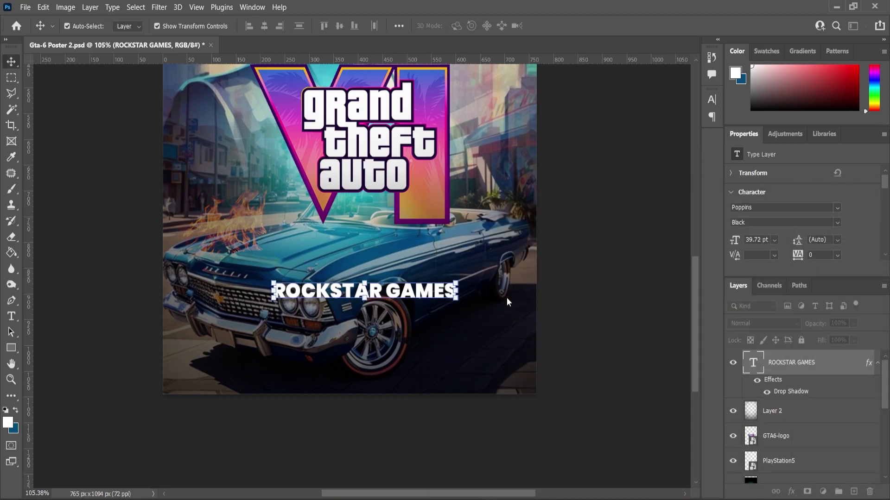
{"action": "key", "text": "ctrl+a"}
{"action": "left_click", "coordinate": [264, 25]}
{"action": "key", "text": "ctrl+d"}
{"action": "left_click", "coordinate": [397, 318], "text": "ctrl"}
Duplicate the ROCKSTAR GAMES text, move the copy just below it and change its wording to PRESENTS.
{"action": "scroll", "coordinate": [370, 308], "scroll_direction": "up", "scroll_amount": 5}
{"action": "left_click", "coordinate": [380, 282], "text": "ctrl"}
{"action": "key", "text": "ctrl+j"}
{"action": "left_click_drag", "start_coordinate": [377, 281], "coordinate": [380, 333]}
{"action": "double_click", "coordinate": [380, 332]}
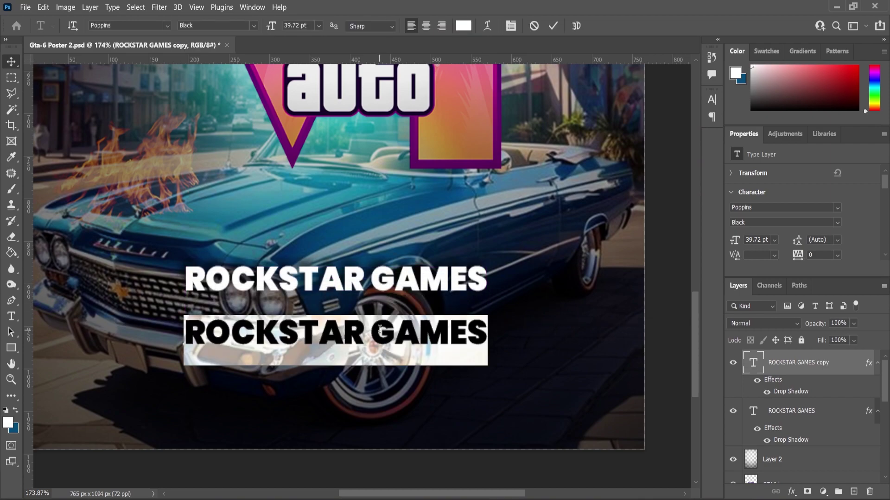
{"action": "type", "text": "PRESE"}
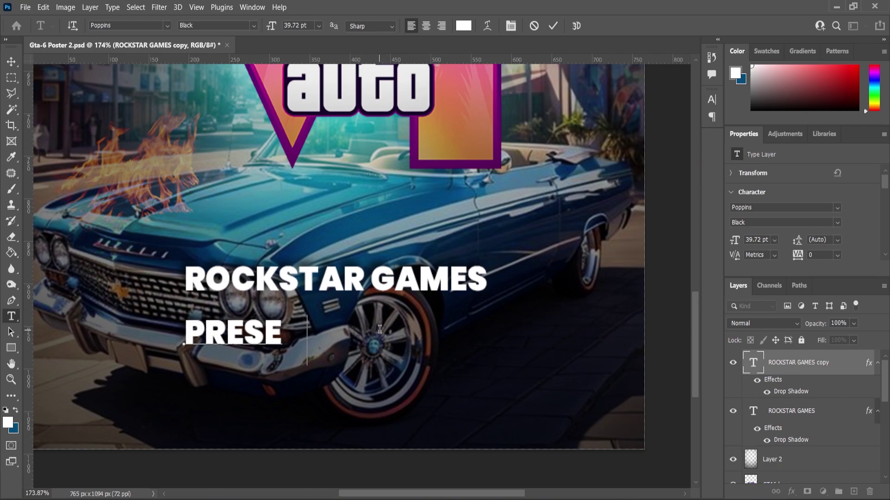
{"action": "type", "text": "NTS"}
Set the PRESENTS text's font style to Poppins Medium.
{"action": "key", "text": "ctrl+a"}
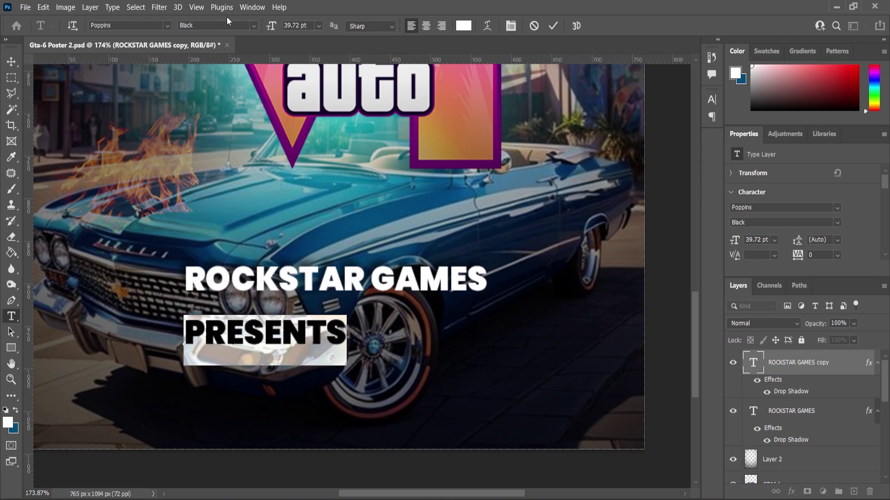
{"action": "left_click", "coordinate": [250, 27]}
{"action": "left_click", "coordinate": [204, 116]}
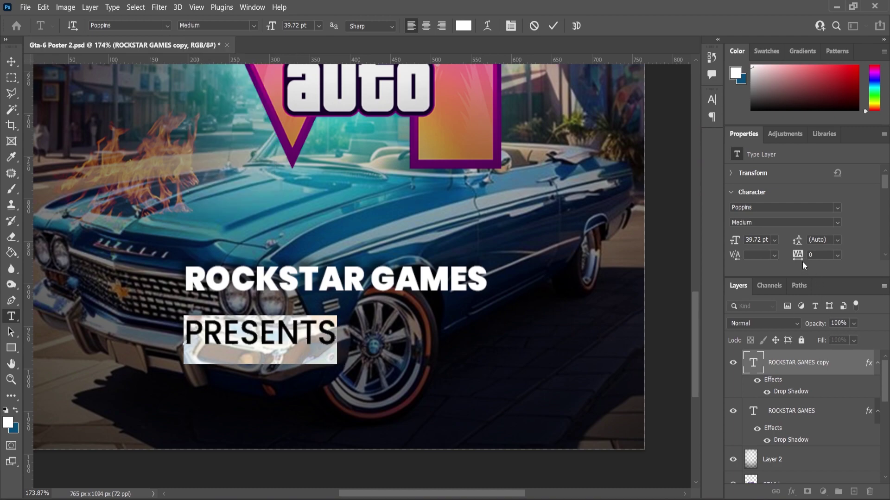
Set the PRESENTS text's tracking to 180, scale it to 24.98 pt and move it just beneath ROCKSTAR GAMES.
{"action": "left_click_drag", "start_coordinate": [805, 259], "coordinate": [806, 260]}
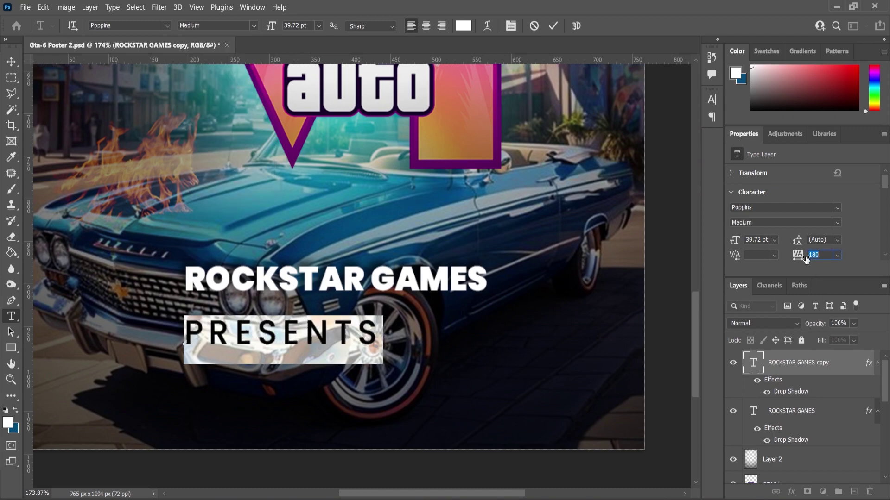
{"action": "left_click", "coordinate": [8, 65]}
{"action": "key", "text": "ctrl+t"}
{"action": "left_click_drag", "start_coordinate": [387, 315], "coordinate": [370, 306]}
{"action": "key", "text": "Return"}
Align the PRESENTS and ROCKSTAR GAMES texts to each other on their horizontal centres.
{"action": "left_click", "coordinate": [356, 278], "text": "shift"}
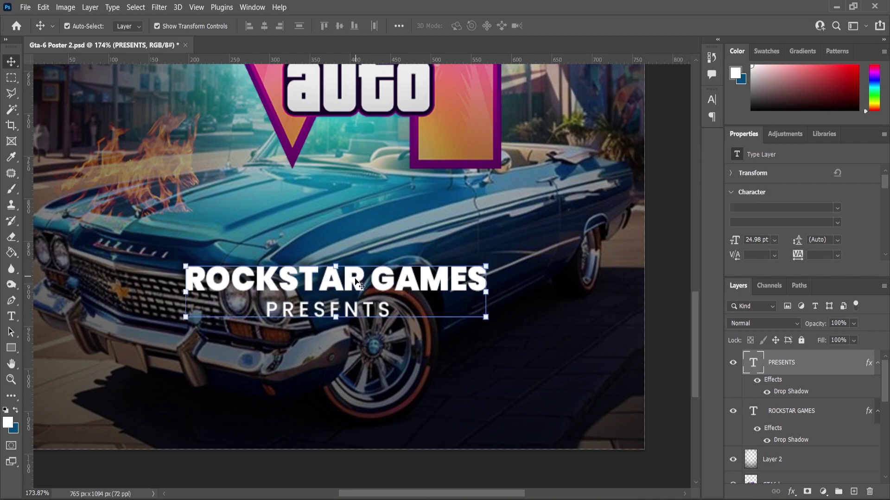
{"action": "left_click", "coordinate": [267, 24]}
{"action": "scroll", "coordinate": [404, 249], "scroll_direction": "down", "scroll_amount": 8}
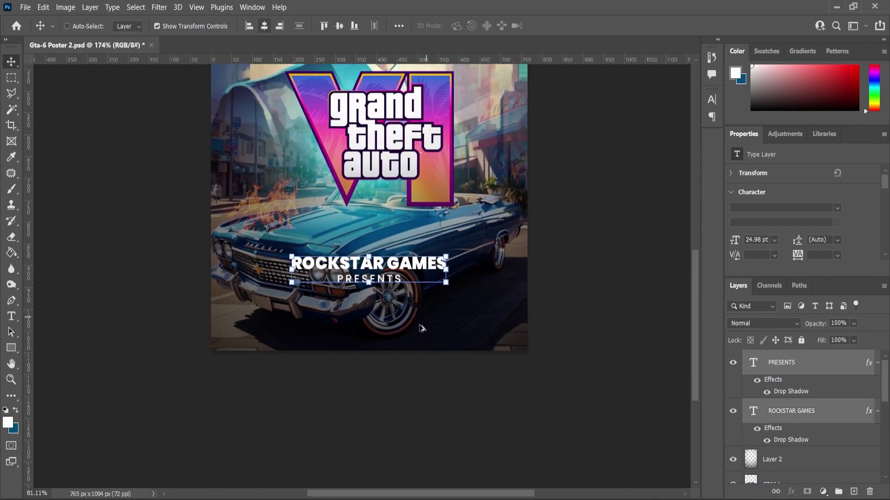
{"action": "left_click", "coordinate": [492, 298]}
{"action": "scroll", "coordinate": [458, 314], "scroll_direction": "down", "scroll_amount": 3}
{"action": "scroll", "coordinate": [457, 313], "scroll_direction": "up", "scroll_amount": 3}
{"action": "scroll", "coordinate": [457, 313], "scroll_direction": "up", "scroll_amount": 1}
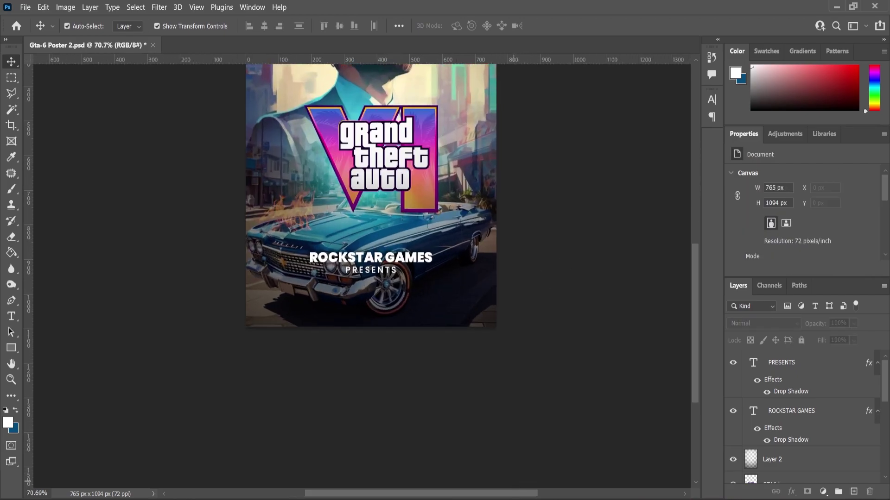
Place the Credits image from the assets folder beneath PRESENTS and scale it to 580 px wide.
{"action": "left_click", "coordinate": [536, 492]}
{"action": "left_click_drag", "start_coordinate": [458, 126], "coordinate": [391, 333]}
{"action": "left_click_drag", "start_coordinate": [394, 201], "coordinate": [394, 301]}
{"action": "scroll", "coordinate": [498, 271], "scroll_direction": "up", "scroll_amount": 3}
{"action": "left_click_drag", "start_coordinate": [557, 263], "coordinate": [502, 275]}
Scale the credits, PRESENTS and ROCKSTAR GAMES together to about 82% and move them down toward the poster's bottom edge.
{"action": "left_click", "coordinate": [12, 378]}
{"action": "scroll", "coordinate": [29, 393], "scroll_direction": "down", "scroll_amount": 5}
{"action": "scroll", "coordinate": [29, 393], "scroll_direction": "up", "scroll_amount": 1}
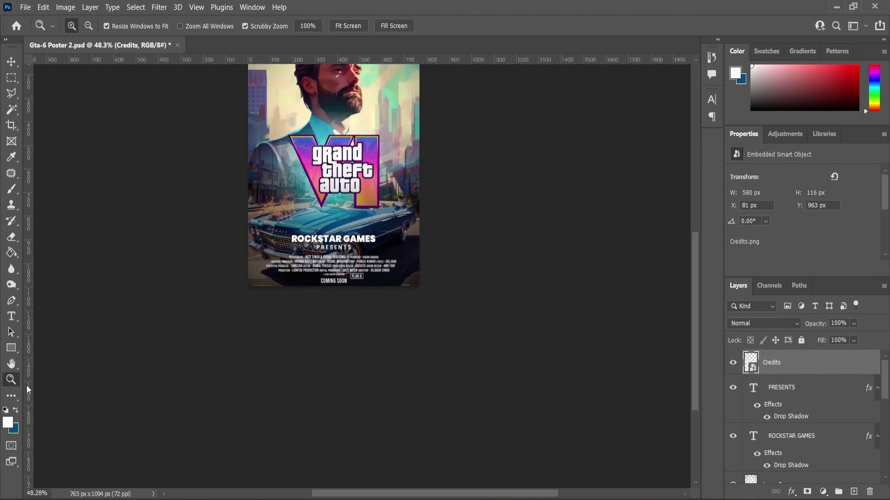
{"action": "left_click", "coordinate": [347, 25]}
{"action": "scroll", "coordinate": [347, 348], "scroll_direction": "up", "scroll_amount": 2}
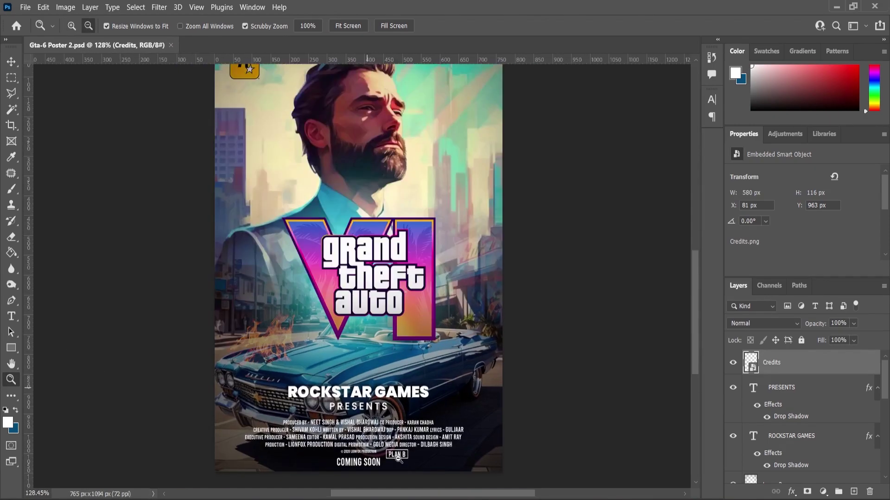
{"action": "key", "text": "v"}
{"action": "scroll", "coordinate": [359, 332], "scroll_direction": "up", "scroll_amount": 2}
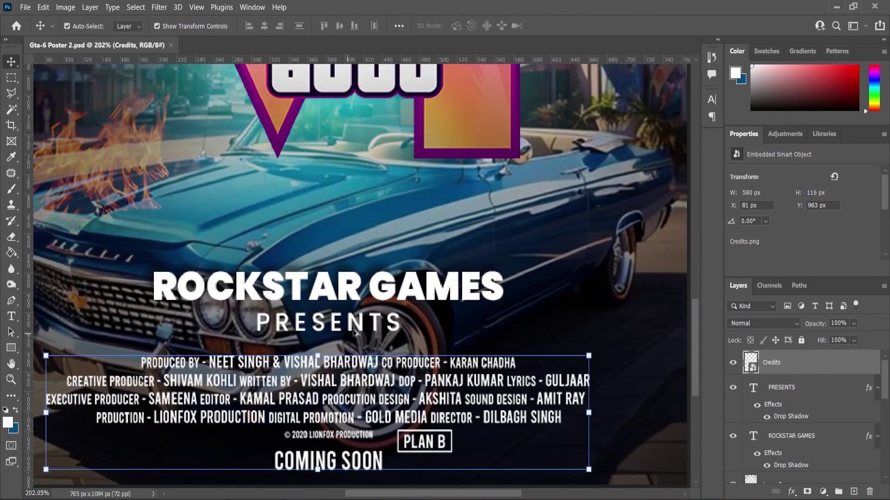
{"action": "left_click", "coordinate": [355, 292], "text": "shift"}
{"action": "left_click_drag", "start_coordinate": [584, 267], "coordinate": [541, 290]}
{"action": "scroll", "coordinate": [511, 238], "scroll_direction": "down", "scroll_amount": 3}
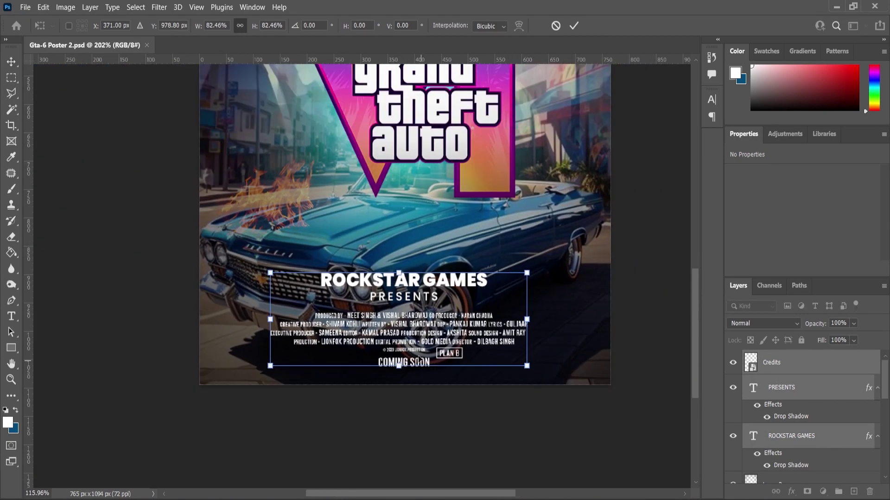
{"action": "left_click_drag", "start_coordinate": [423, 341], "coordinate": [426, 351]}
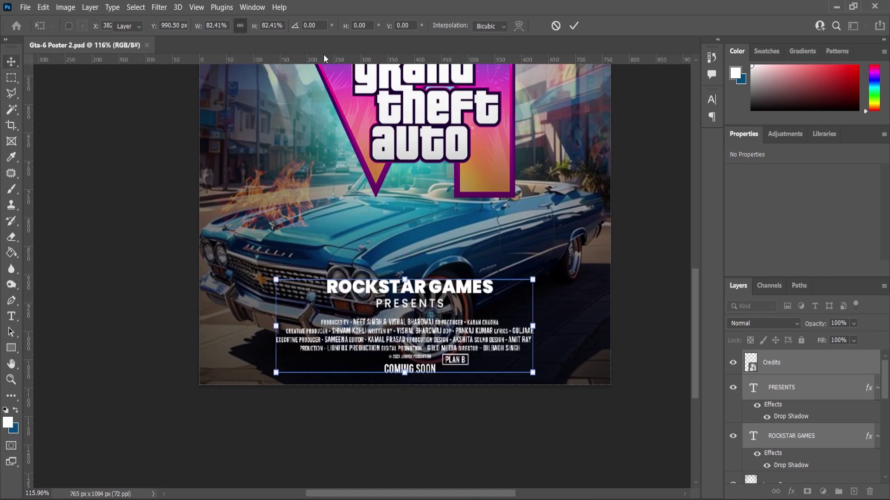
{"action": "key", "text": "Return"}
Centre the credits and both title texts horizontally on the poster canvas.
{"action": "key", "text": "ctrl+a"}
{"action": "left_click", "coordinate": [264, 26]}
{"action": "key", "text": "ctrl+d"}
{"action": "left_click", "coordinate": [133, 242], "text": "ctrl"}
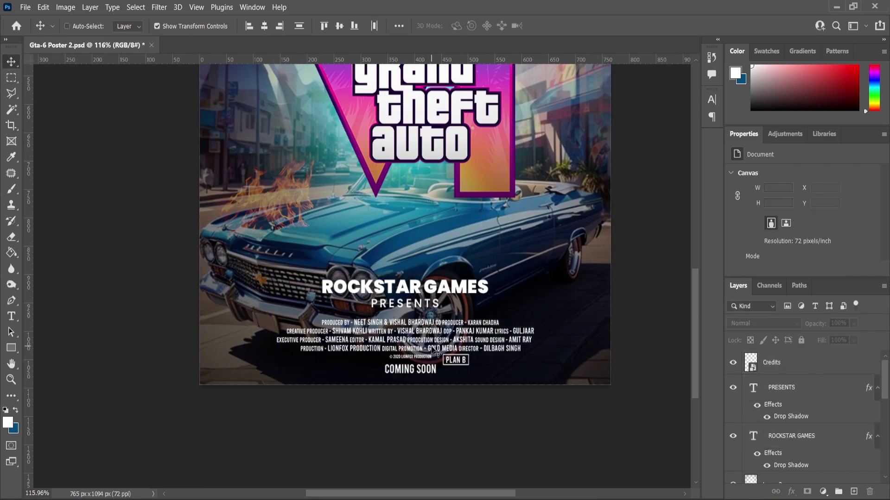
Compare the poster with and without the vignette in Layer 2, scale that layer to 114.31% and move it down 20 px.
{"action": "left_click", "coordinate": [586, 366], "text": "ctrl"}
{"action": "key", "text": "ctrl+0"}
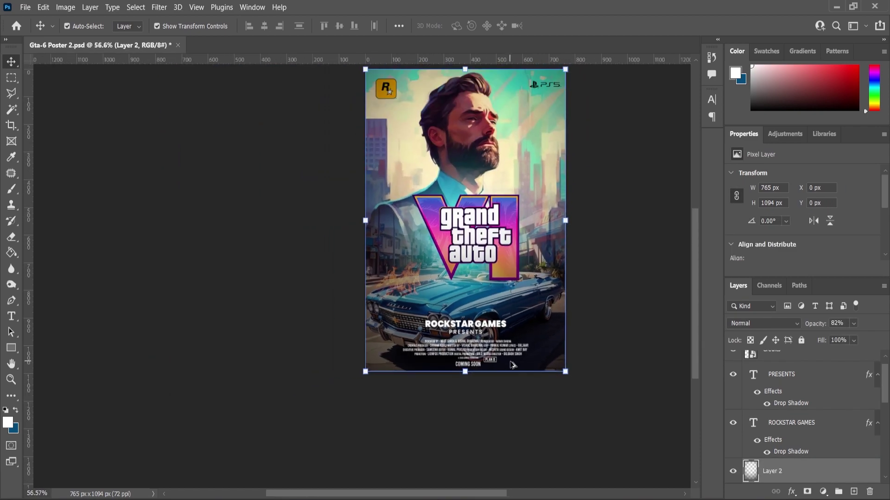
{"action": "scroll", "coordinate": [512, 365], "scroll_direction": "down", "scroll_amount": 1}
{"action": "left_click", "coordinate": [732, 473]}
{"action": "left_click", "coordinate": [732, 473]}
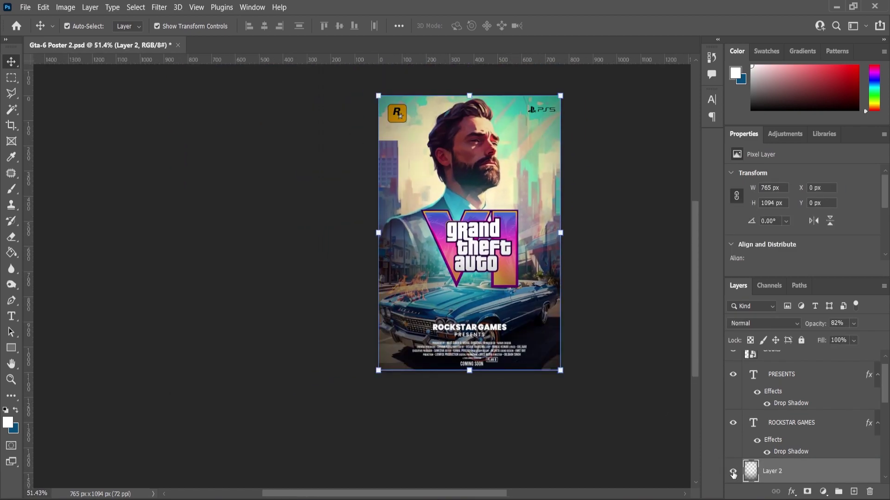
{"action": "scroll", "coordinate": [519, 108], "scroll_direction": "down", "scroll_amount": 1}
{"action": "left_click_drag", "start_coordinate": [549, 101], "coordinate": [562, 86]}
{"action": "scroll", "coordinate": [542, 288], "scroll_direction": "up", "scroll_amount": 3}
{"action": "mouse_move", "coordinate": [521, 318]}
{"action": "left_mouse_down"}
{"action": "mouse_move", "coordinate": [518, 293]}
{"action": "mouse_move", "coordinate": [515, 315]}
{"action": "left_mouse_up"}
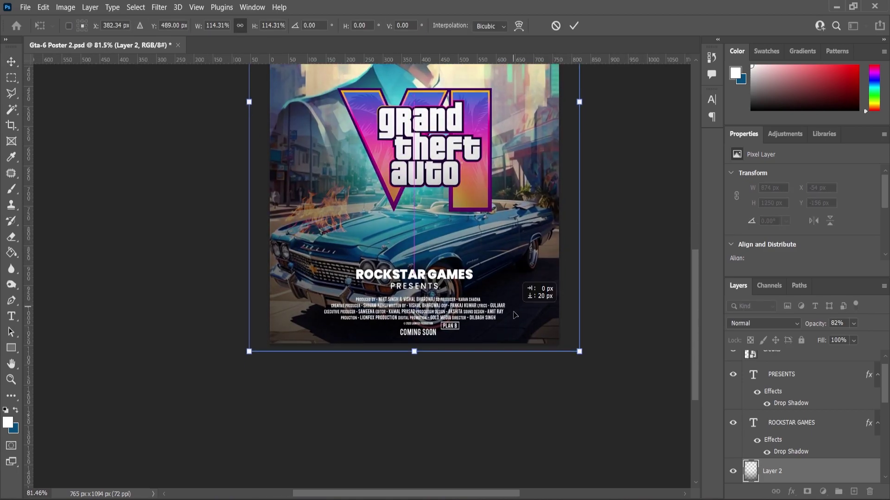
Scale the ROCKSTAR GAMES and PRESENTS texts together to 84.92% and keep them just above the credits.
{"action": "left_click", "coordinate": [12, 380]}
{"action": "scroll", "coordinate": [392, 331], "scroll_direction": "down", "scroll_amount": 8}
{"action": "scroll", "coordinate": [413, 203], "scroll_direction": "up", "scroll_amount": 8}
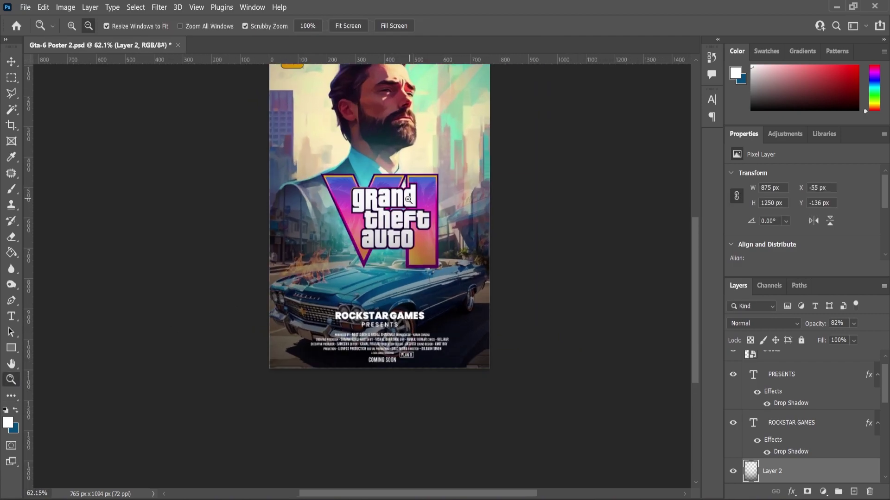
{"action": "scroll", "coordinate": [413, 350], "scroll_direction": "up", "scroll_amount": 1}
{"action": "scroll", "coordinate": [407, 315], "scroll_direction": "down", "scroll_amount": 2}
{"action": "scroll", "coordinate": [403, 354], "scroll_direction": "up", "scroll_amount": 5}
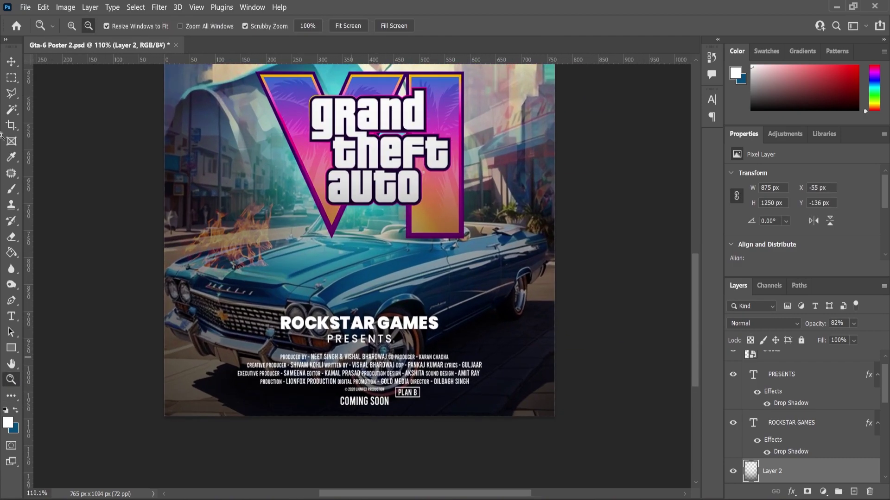
{"action": "left_click", "coordinate": [11, 62]}
{"action": "scroll", "coordinate": [355, 337], "scroll_direction": "up", "scroll_amount": 5}
{"action": "left_click", "coordinate": [353, 337]}
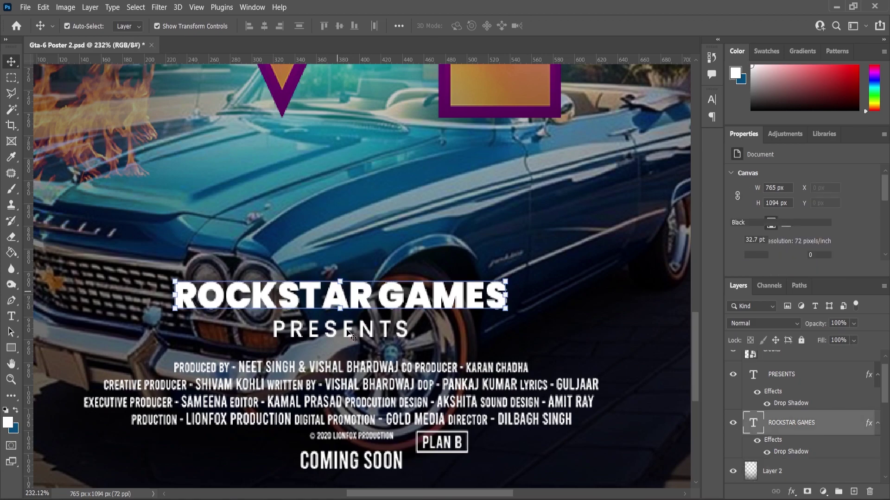
{"action": "left_click_drag", "start_coordinate": [505, 275], "coordinate": [482, 286]}
{"action": "left_click_drag", "start_coordinate": [415, 305], "coordinate": [415, 307]}
{"action": "left_click", "coordinate": [11, 382]}
{"action": "left_click", "coordinate": [401, 277], "text": "alt"}
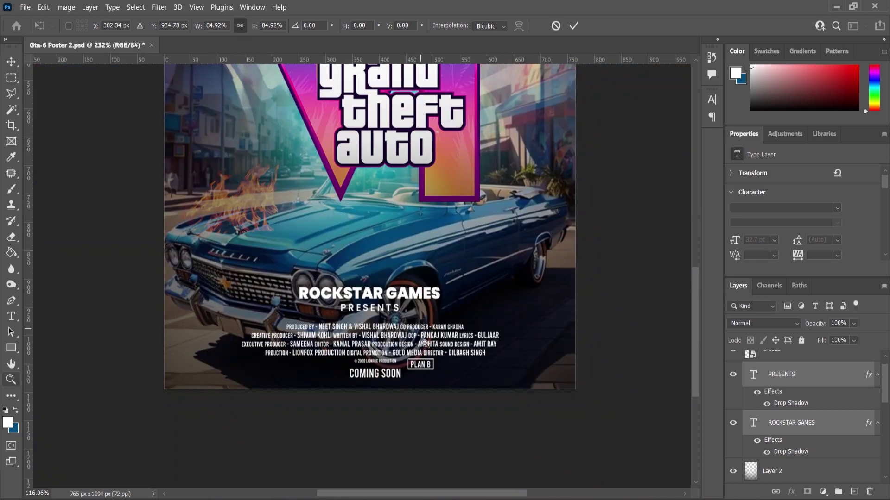
{"action": "key", "text": "v"}
Add a new layer above the vignette layer and set up the Brush tool with black as the foreground colour.
{"action": "left_click", "coordinate": [528, 377]}
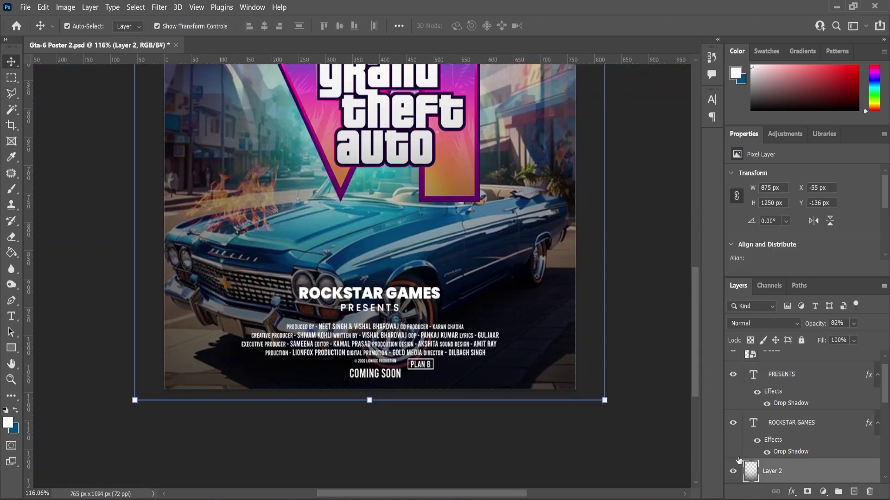
{"action": "left_click", "coordinate": [854, 491]}
{"action": "left_click", "coordinate": [11, 424]}
{"action": "left_click", "coordinate": [582, 316]}
{"action": "left_click", "coordinate": [831, 156]}
{"action": "left_click", "coordinate": [11, 189]}
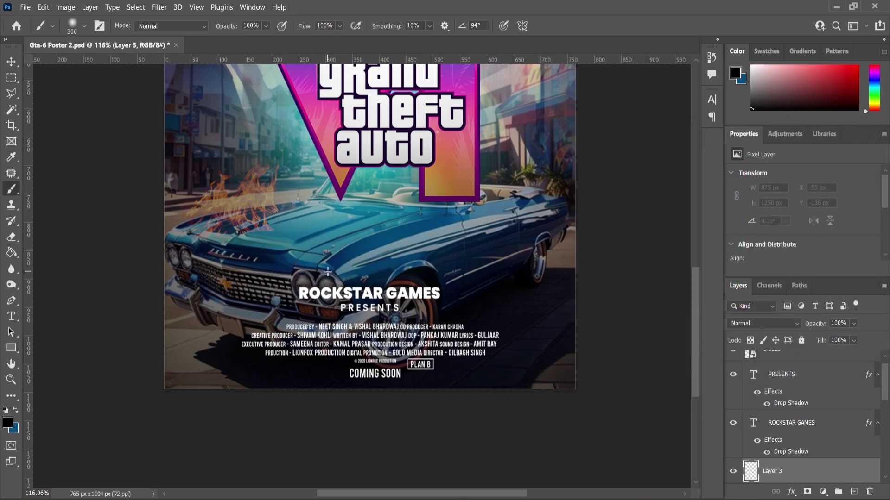
Paint black shading along the poster's bottom behind the credits with a 500 px brush at 36% flow.
{"action": "key", "text": "bracketright"}
{"action": "key", "text": "bracketright"}
{"action": "key", "text": "bracketright"}
{"action": "key", "text": "bracketright"}
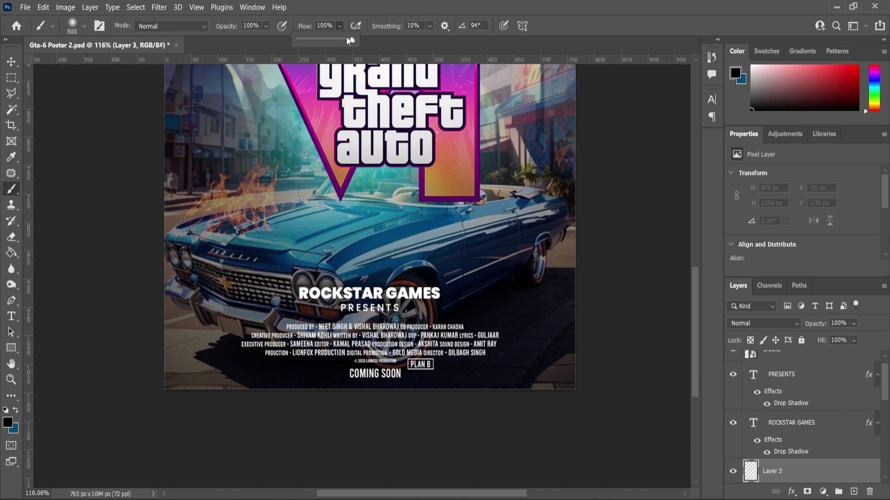
{"action": "left_click_drag", "start_coordinate": [329, 49], "coordinate": [316, 49]}
{"action": "left_click", "coordinate": [322, 372]}
{"action": "left_click", "coordinate": [428, 383]}
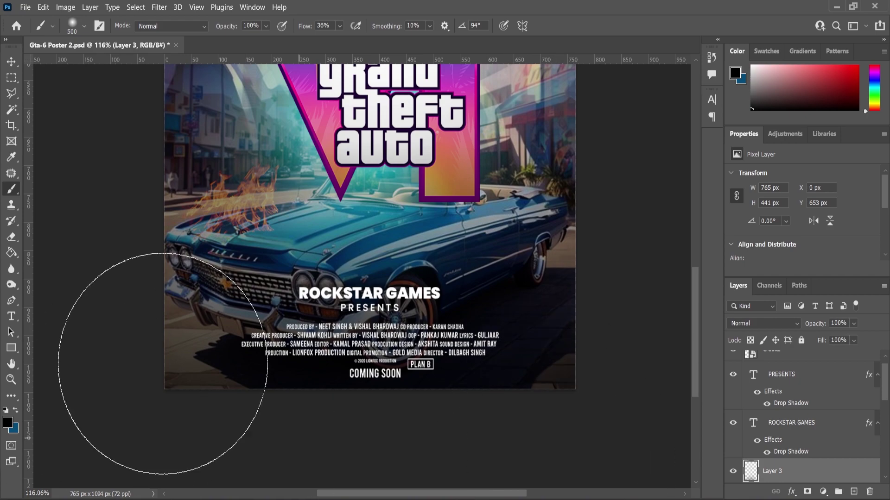
Place the snow texture image above the Credits layer, rotate it to -90° and scale it to cover the whole poster.
{"action": "scroll", "coordinate": [320, 359], "scroll_direction": "down", "scroll_amount": 3}
{"action": "left_click", "coordinate": [12, 379]}
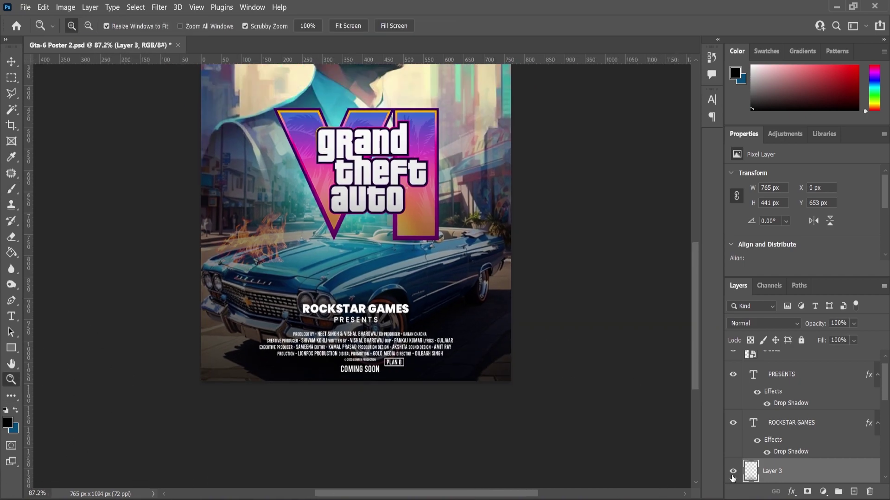
{"action": "left_click", "coordinate": [447, 257], "text": "alt"}
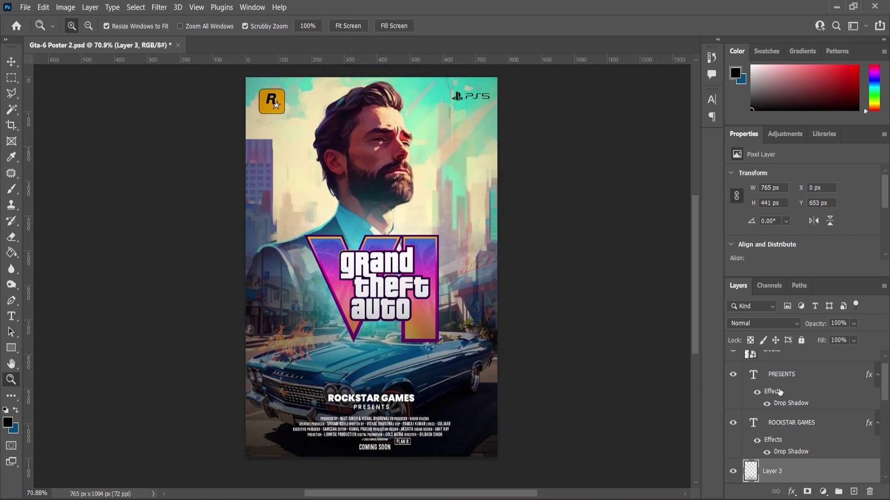
{"action": "scroll", "coordinate": [778, 392], "scroll_direction": "up", "scroll_amount": 1}
{"action": "left_click", "coordinate": [781, 363]}
{"action": "left_click", "coordinate": [530, 499]}
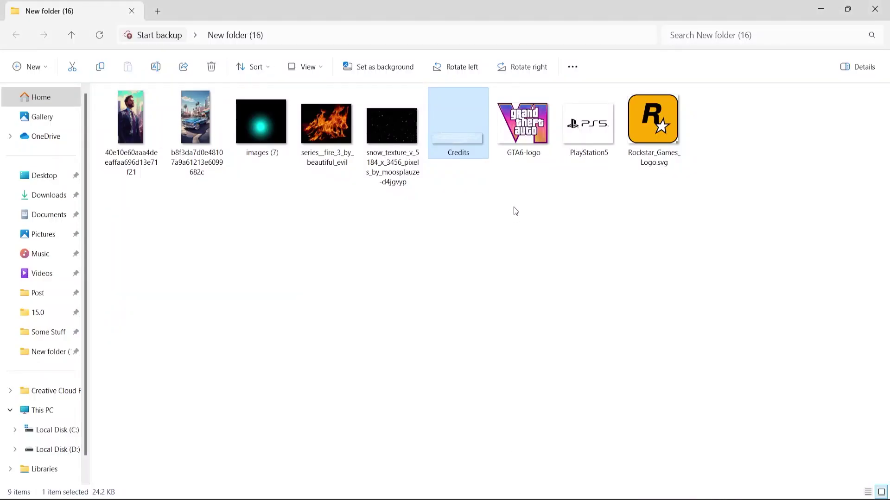
{"action": "left_click_drag", "start_coordinate": [391, 125], "coordinate": [429, 301]}
{"action": "left_click_drag", "start_coordinate": [509, 167], "coordinate": [505, 66]}
{"action": "key", "text": "Return"}
Set the snow texture layer's blend mode to Screen.
{"action": "left_click", "coordinate": [763, 323]}
{"action": "left_click", "coordinate": [744, 293]}
{"action": "key", "text": "v"}
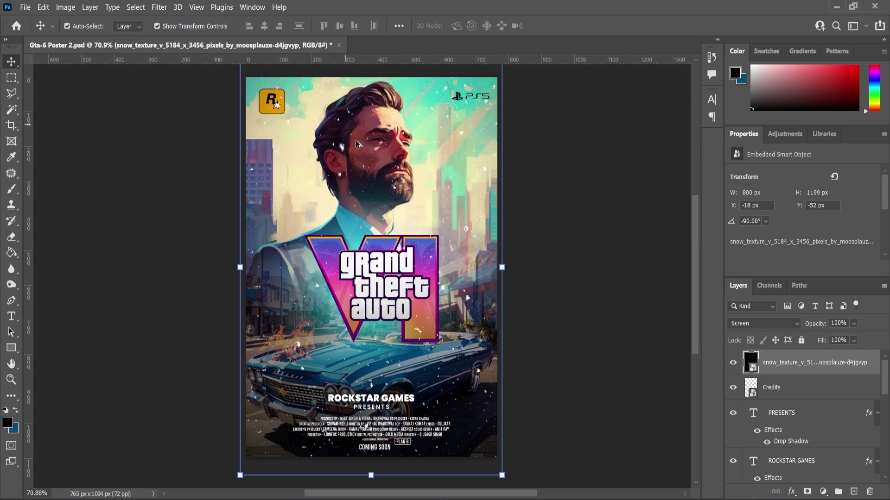
Turn the snow texture to landscape at 16.92% scale and position it over the poster's upper half.
{"action": "scroll", "coordinate": [479, 457], "scroll_direction": "down", "scroll_amount": 2}
{"action": "left_click_drag", "start_coordinate": [481, 422], "coordinate": [283, 167]}
{"action": "left_click_drag", "start_coordinate": [473, 175], "coordinate": [488, 90]}
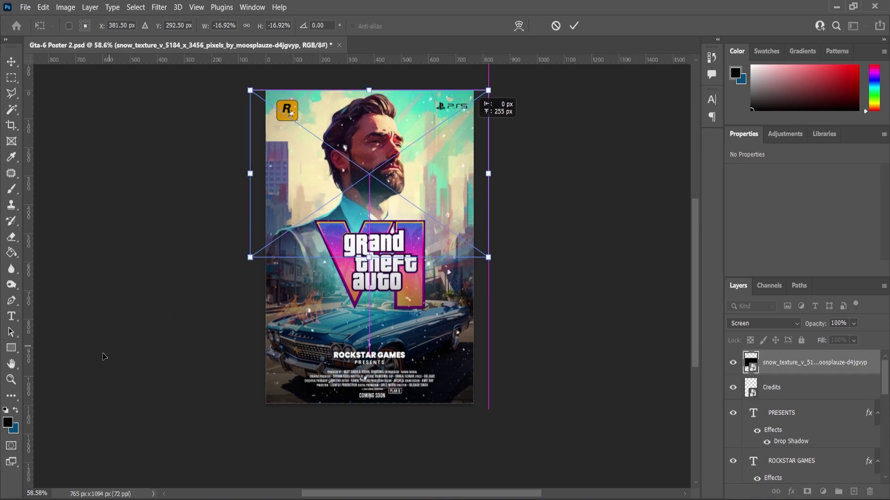
{"action": "key", "text": "Return"}
Add a layer mask to the snow texture and fade out its lower part with a black-to-white gradient.
{"action": "key", "text": "z"}
{"action": "left_click_drag", "start_coordinate": [423, 187], "coordinate": [455, 209]}
{"action": "left_click", "coordinate": [807, 491]}
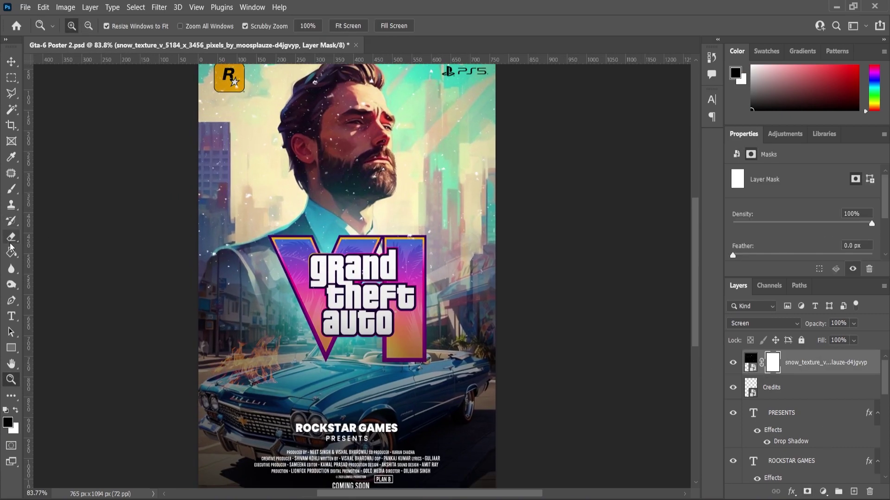
{"action": "key", "text": "shift+g"}
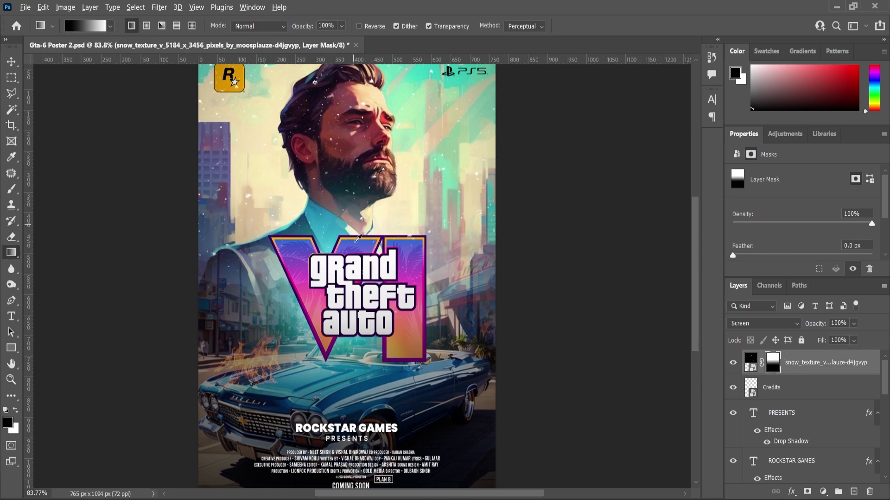
Paint black on the snow texture's mask over the man's face with a 125 px brush at 100% flow.
{"action": "scroll", "coordinate": [357, 226], "scroll_direction": "up", "scroll_amount": 1}
{"action": "left_click", "coordinate": [12, 194]}
{"action": "scroll", "coordinate": [341, 110], "scroll_direction": "up", "scroll_amount": 3}
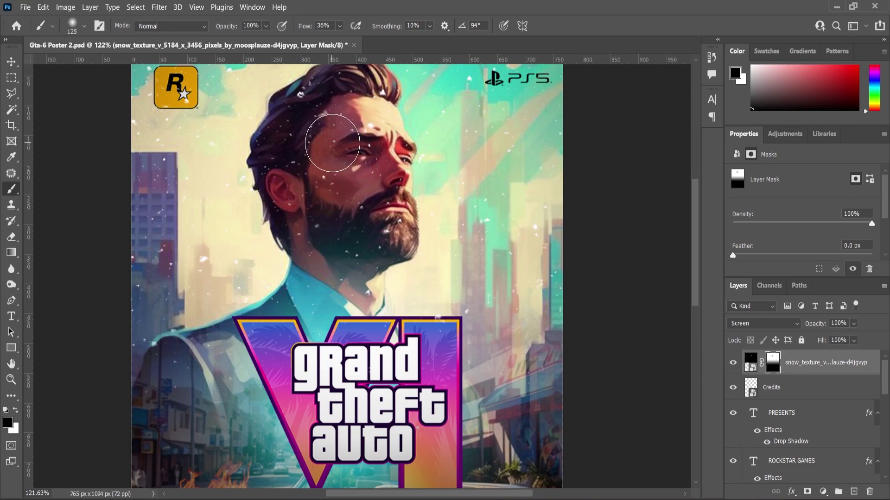
{"action": "left_click", "coordinate": [340, 26]}
{"action": "mouse_move", "coordinate": [329, 145]}
{"action": "left_mouse_down"}
{"action": "mouse_move", "coordinate": [370, 109]}
{"action": "mouse_move", "coordinate": [350, 181]}
{"action": "mouse_move", "coordinate": [334, 195]}
{"action": "mouse_move", "coordinate": [359, 208]}
{"action": "mouse_move", "coordinate": [373, 170]}
{"action": "mouse_move", "coordinate": [354, 213]}
{"action": "left_mouse_up"}
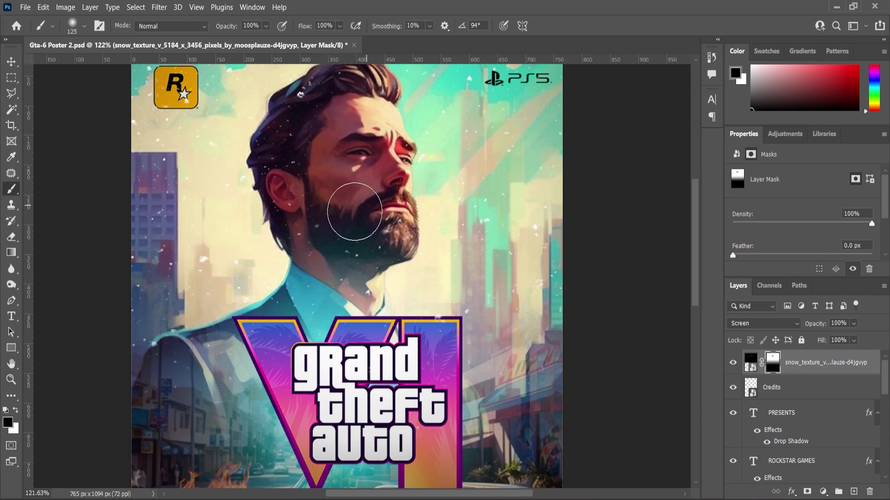
Add a Levels adjustment above all layers with midtones 0.95 and white point 249, and compare the poster without it.
{"action": "scroll", "coordinate": [413, 262], "scroll_direction": "down", "scroll_amount": 5}
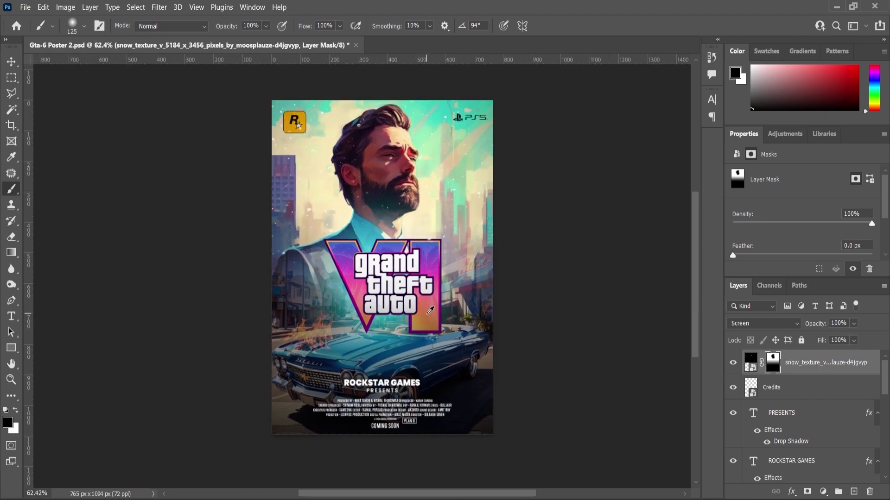
{"action": "scroll", "coordinate": [412, 261], "scroll_direction": "up", "scroll_amount": 1}
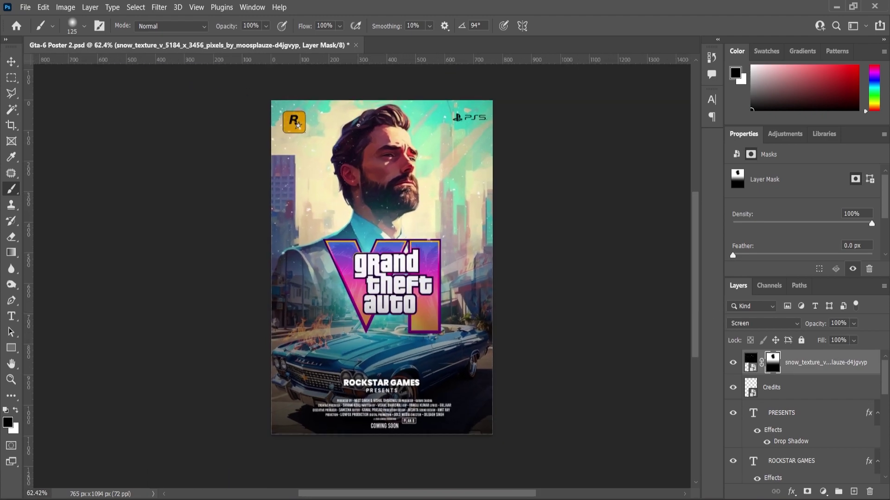
{"action": "left_click", "coordinate": [821, 497]}
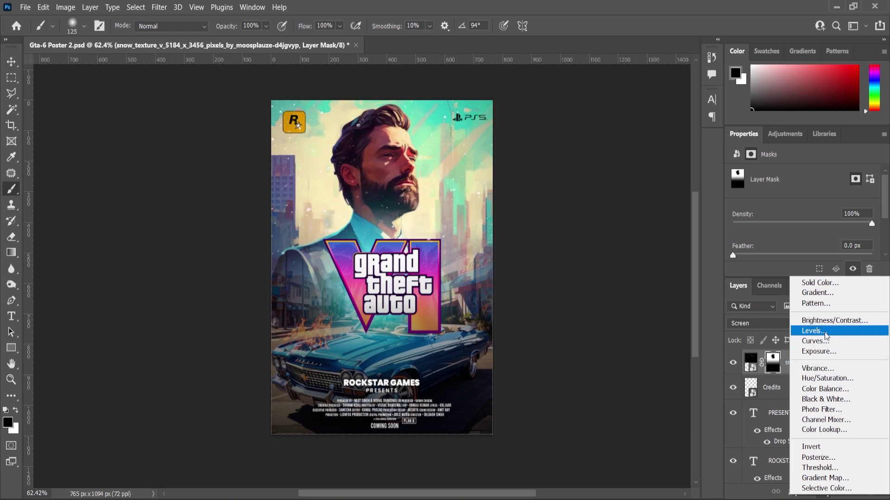
{"action": "left_click", "coordinate": [809, 336]}
{"action": "left_click_drag", "start_coordinate": [812, 226], "coordinate": [813, 225]}
{"action": "left_click_drag", "start_coordinate": [874, 225], "coordinate": [873, 226]}
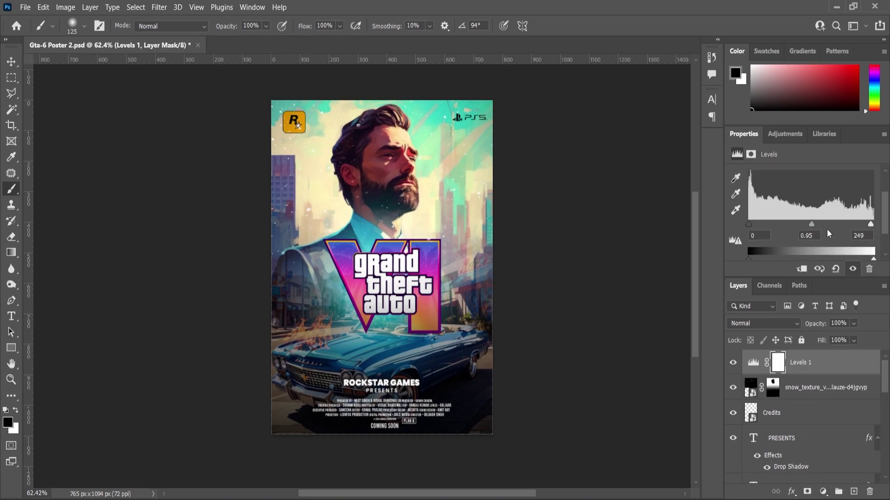
{"action": "left_click", "coordinate": [733, 363]}
{"action": "left_click", "coordinate": [733, 364]}
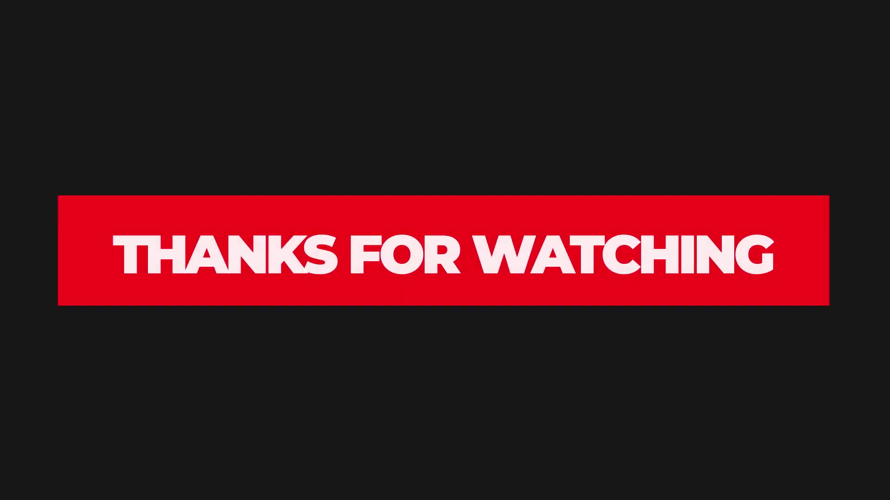